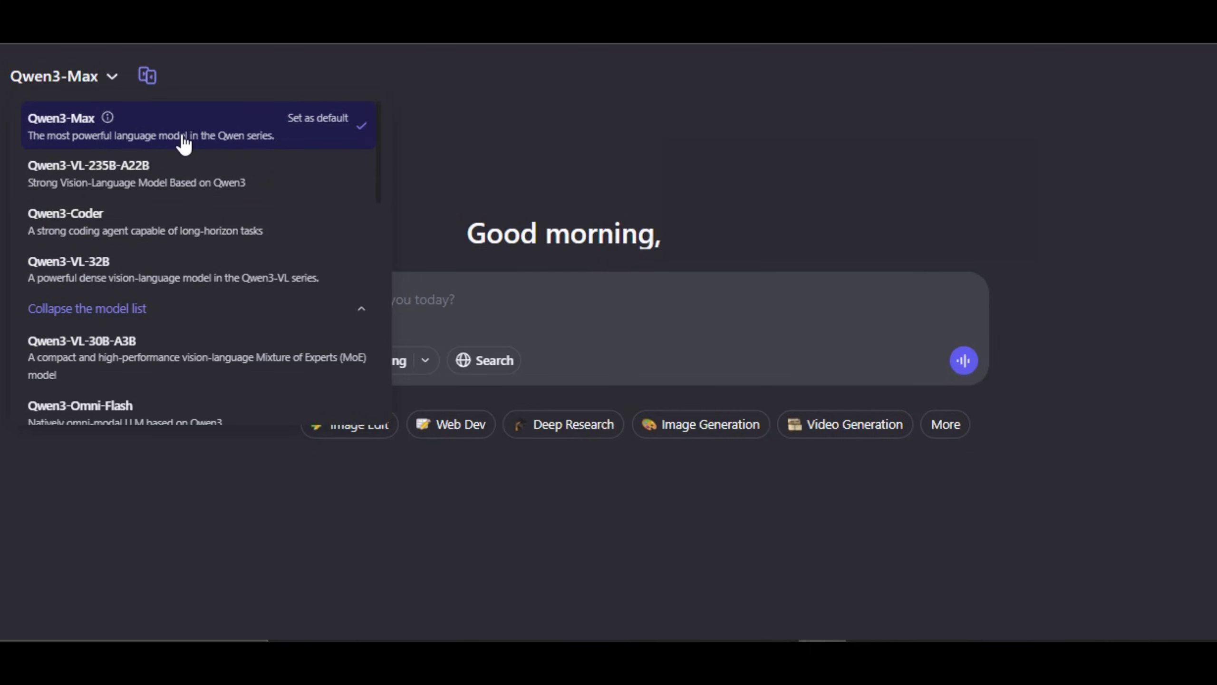
Step: Switch the chat to video generation and enter the prompt about a woman smoking and checking her phone in an urban alley at night
click(114, 77)
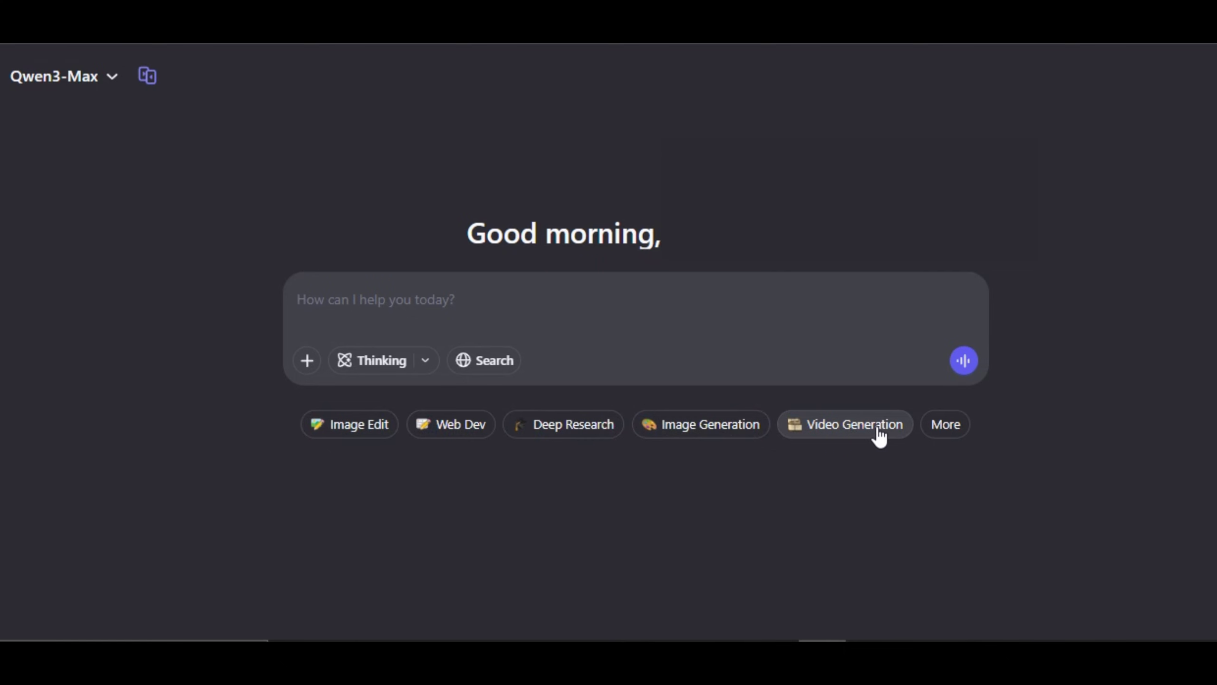
click(938, 431)
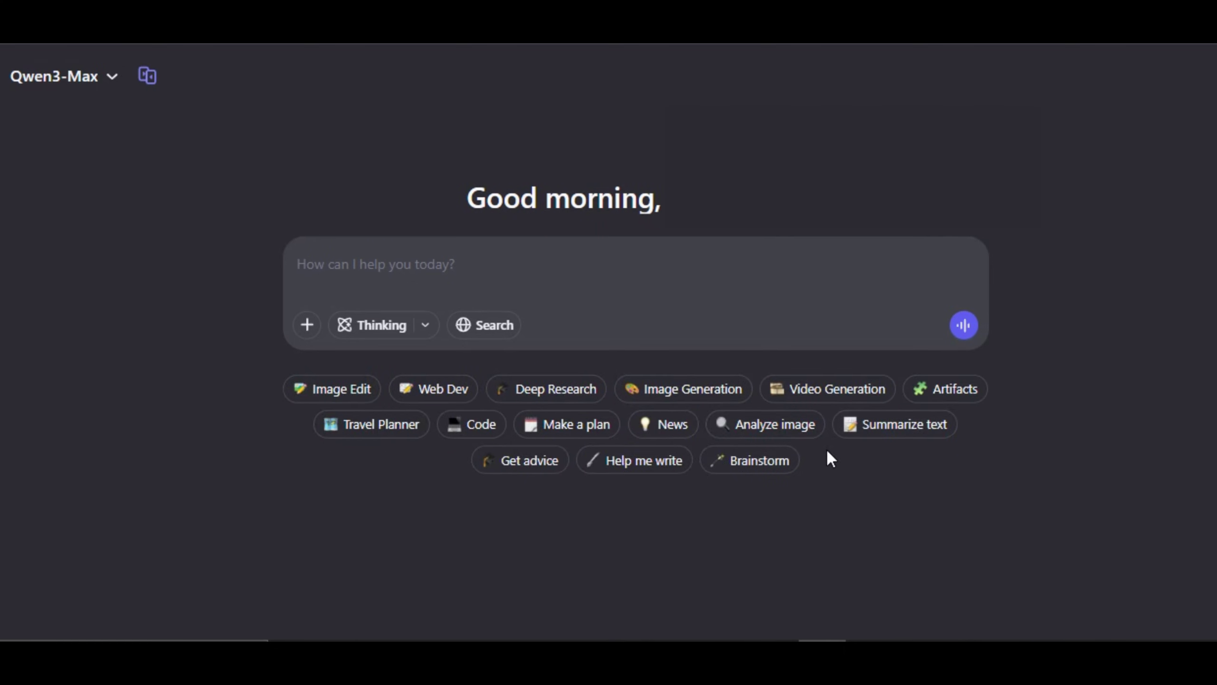
click(823, 398)
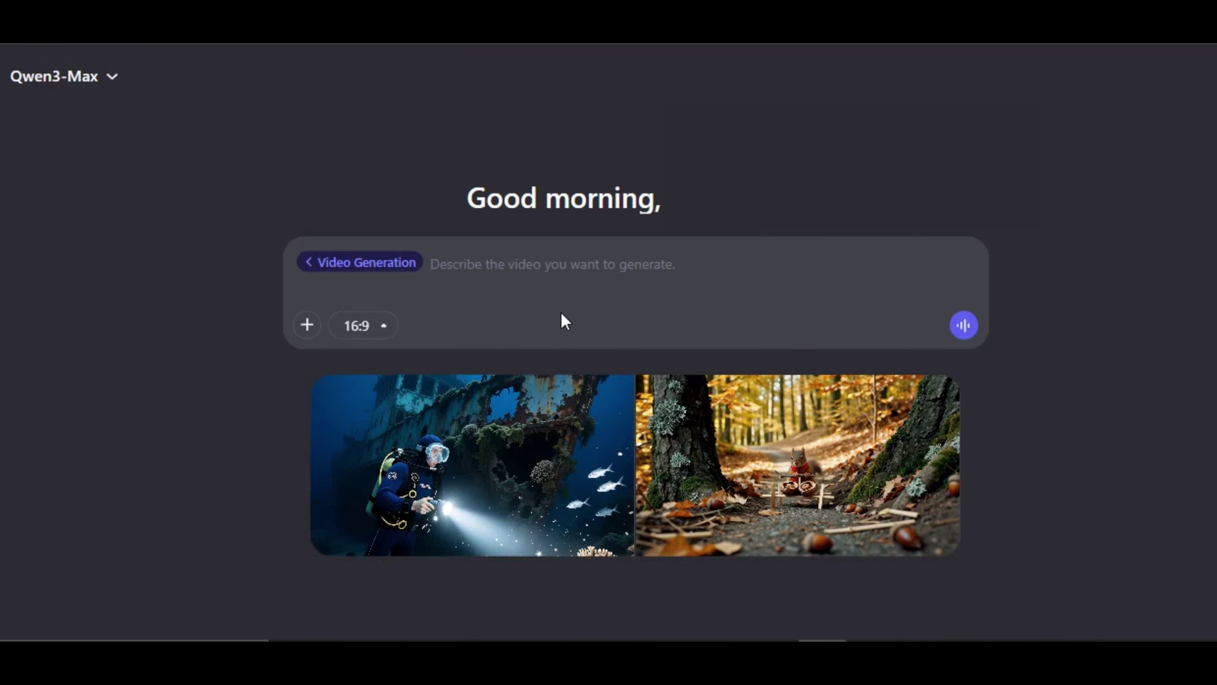
right_click(440, 263)
click(490, 413)
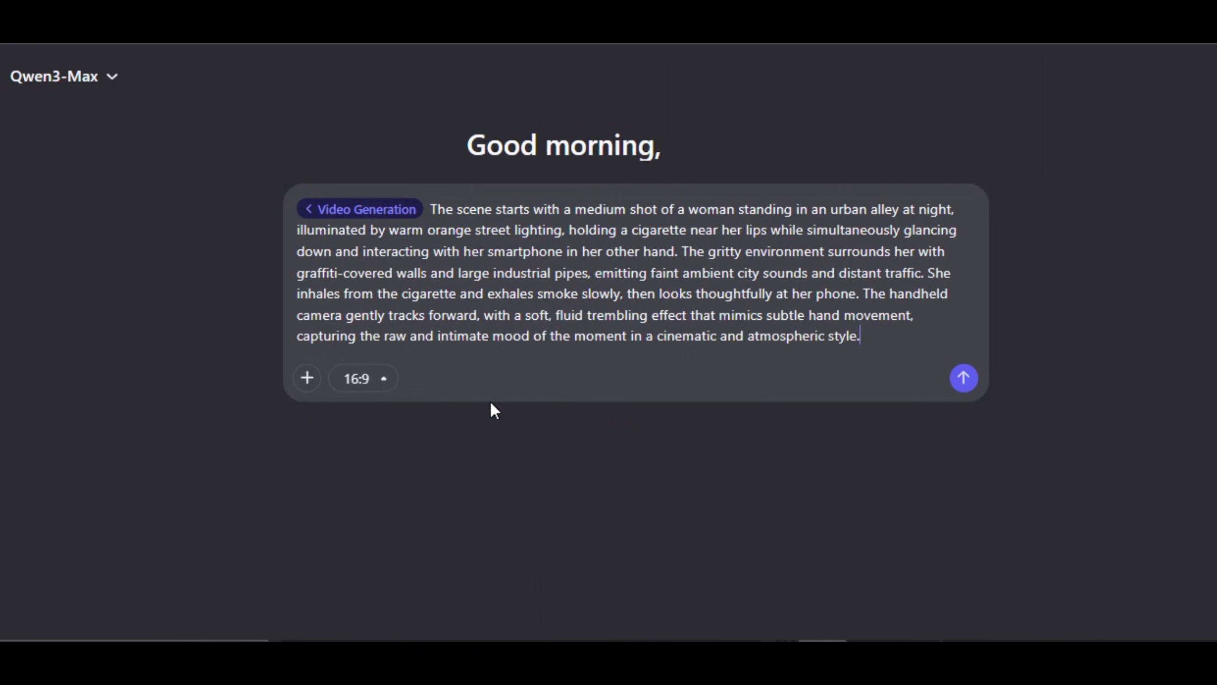
Step: Set the aspect ratio to 9:16, generate the alley video and play the finished clip
click(380, 378)
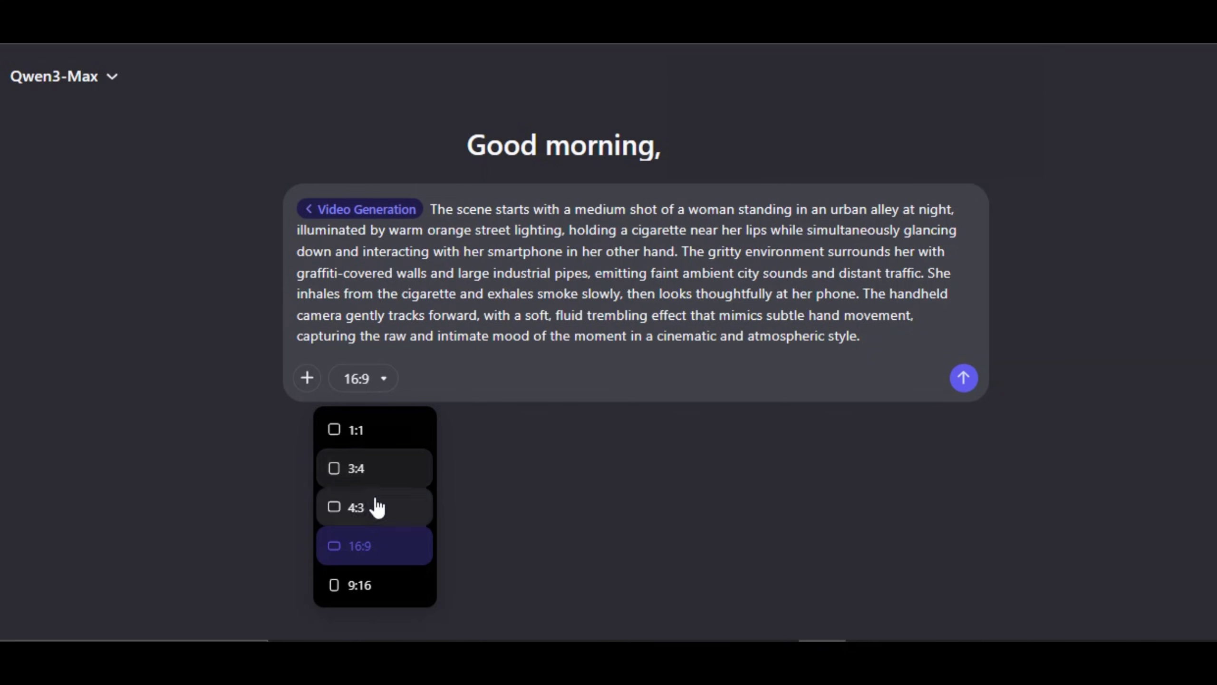
click(338, 582)
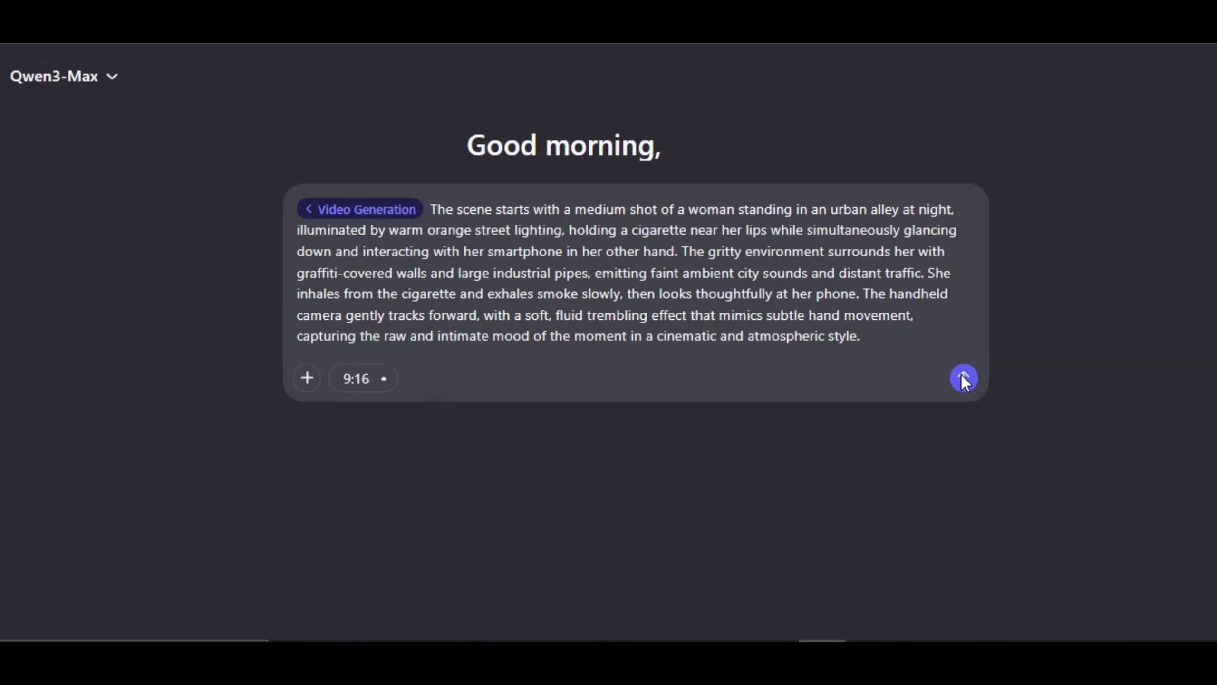
click(964, 379)
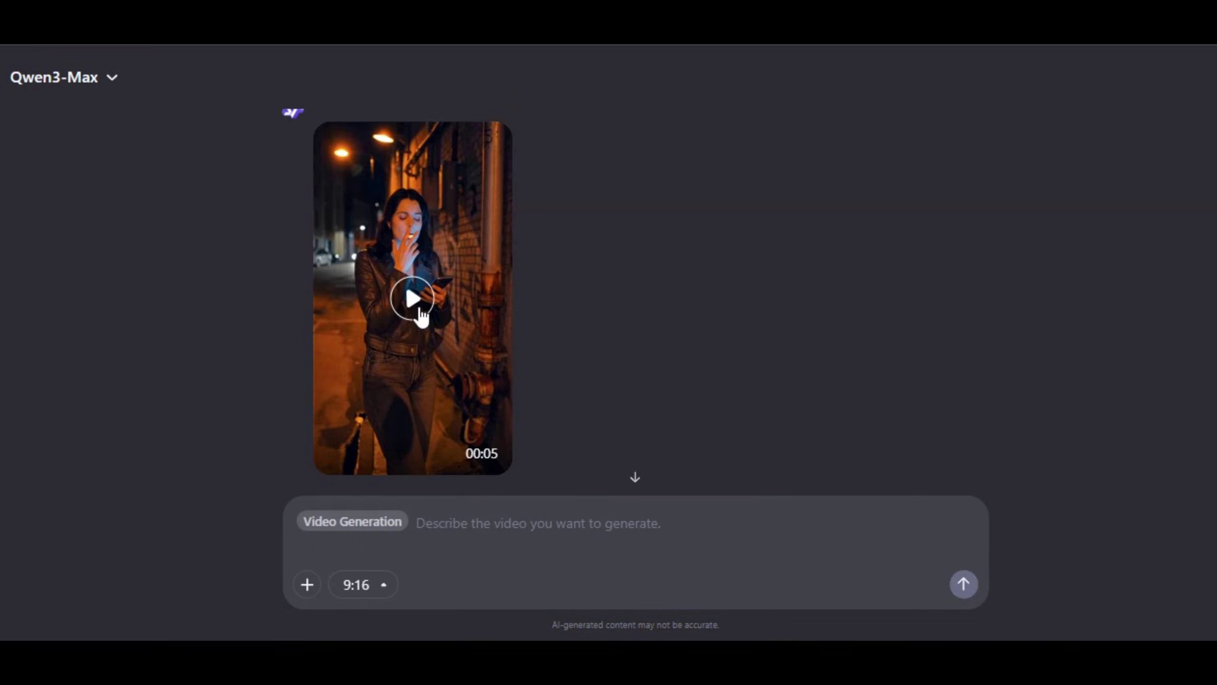
click(416, 312)
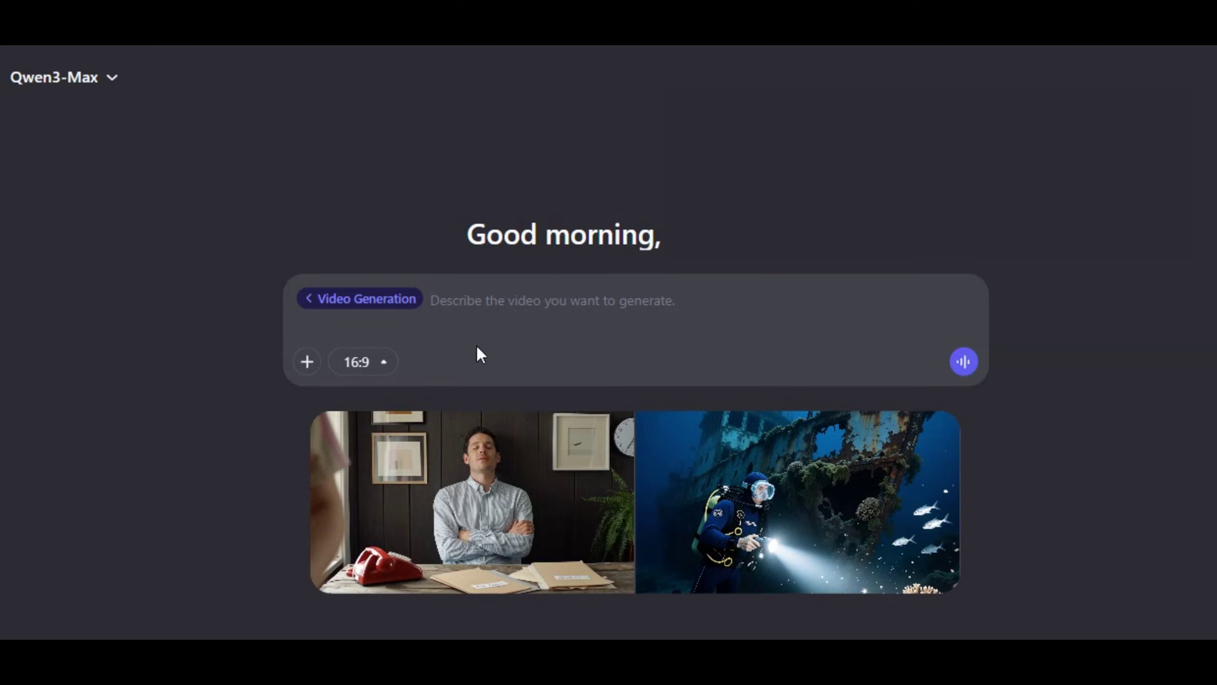
Step: Generate a 16:9 video from the prompt about a woman in dark sunglasses with a dolly left movement revealing an armed man, and play it
right_click(447, 302)
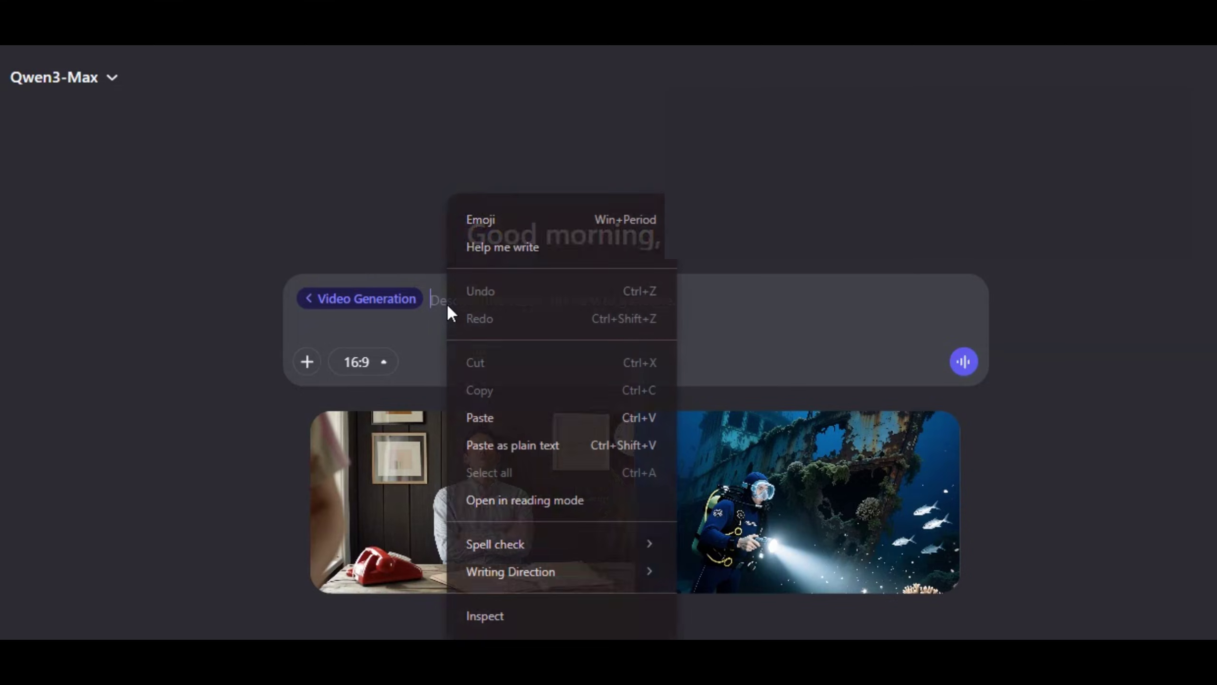
click(492, 421)
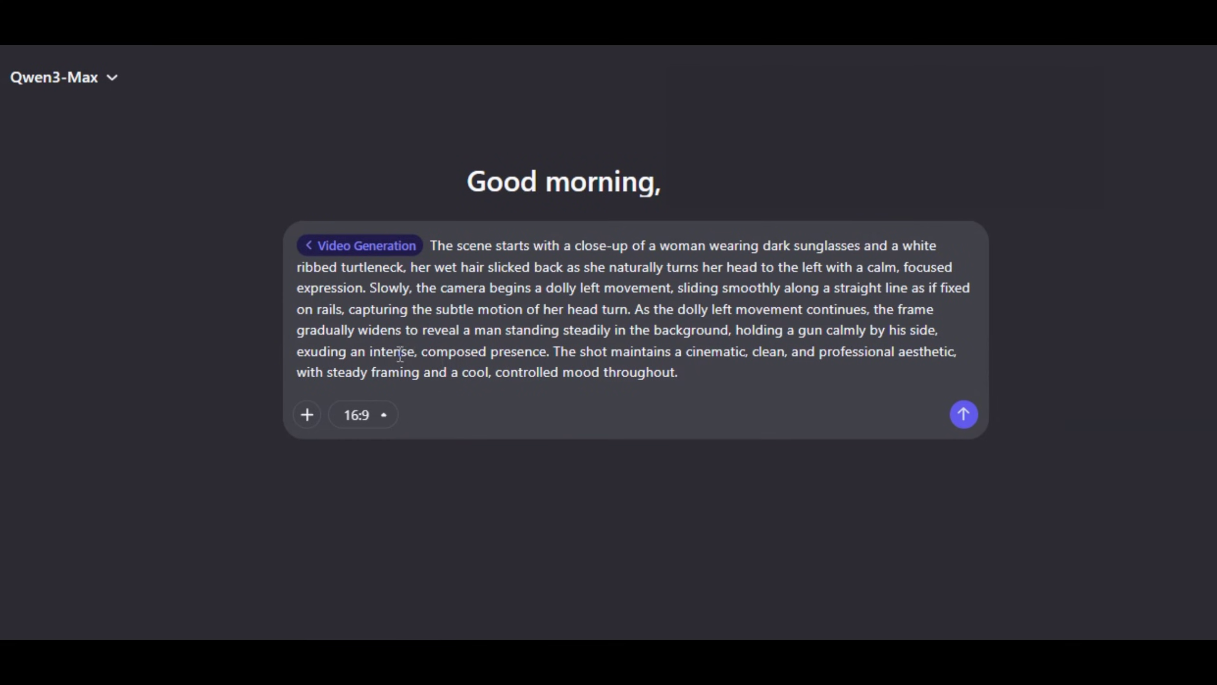
click(370, 415)
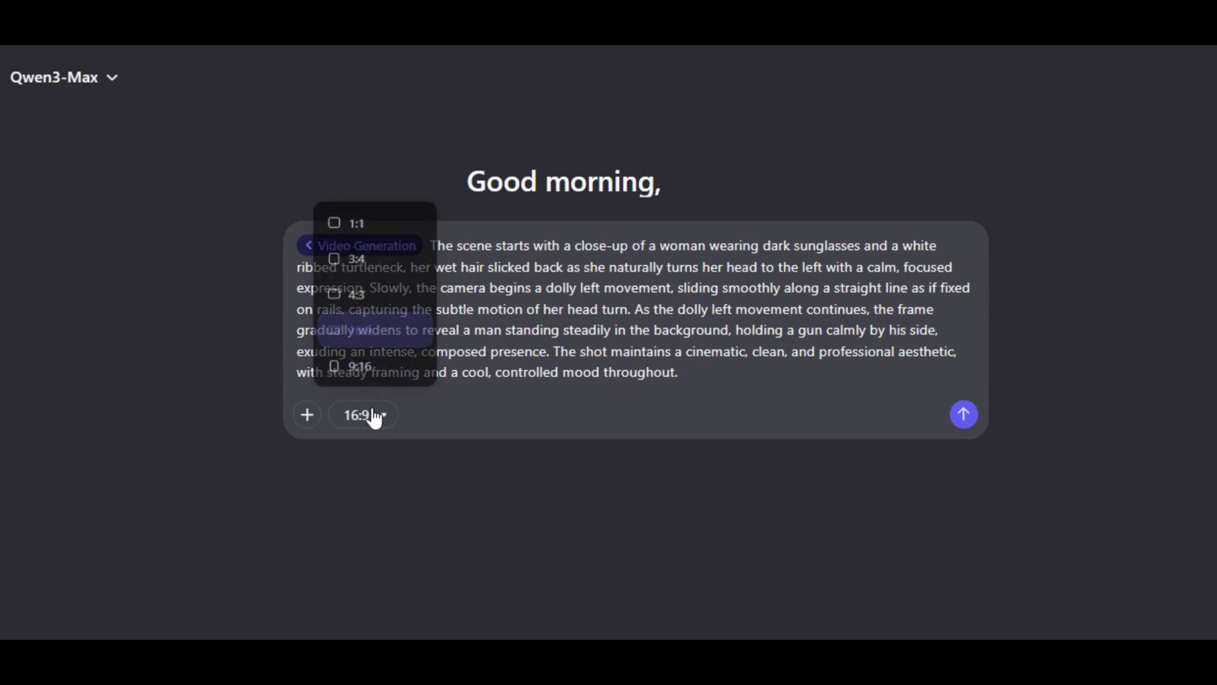
click(360, 325)
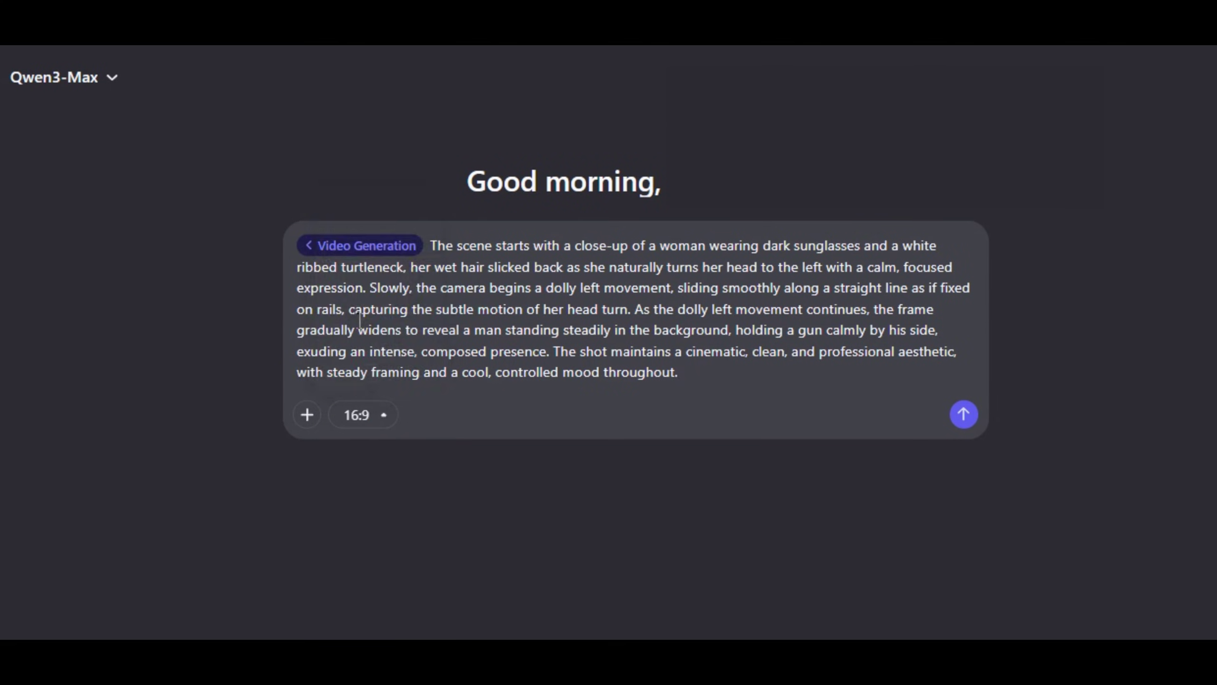
click(964, 414)
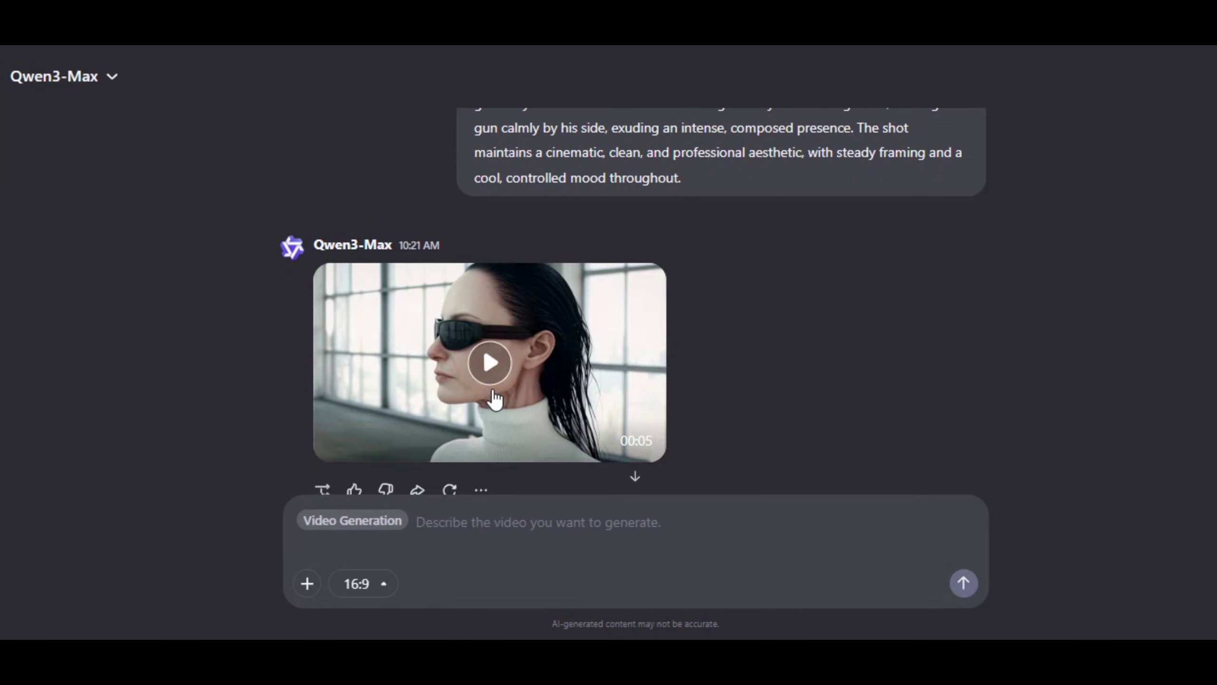
click(495, 398)
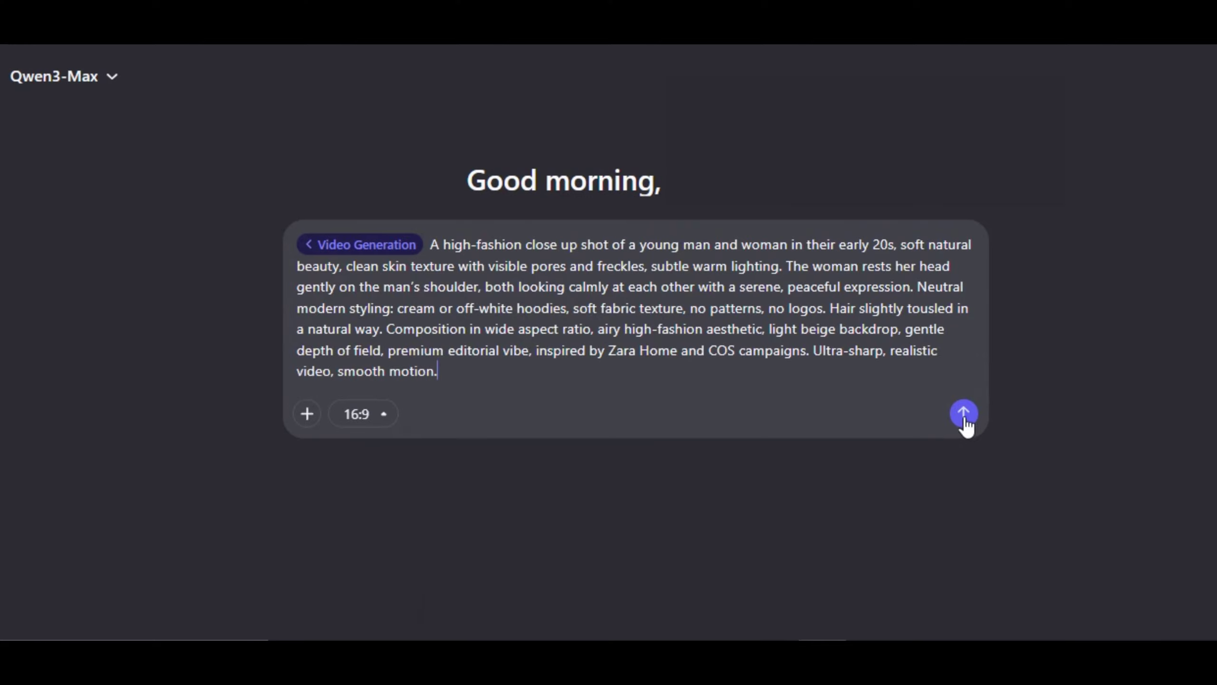
Step: Generate a 16:9 video from the high-fashion close-up prompt about a young man and woman
click(962, 414)
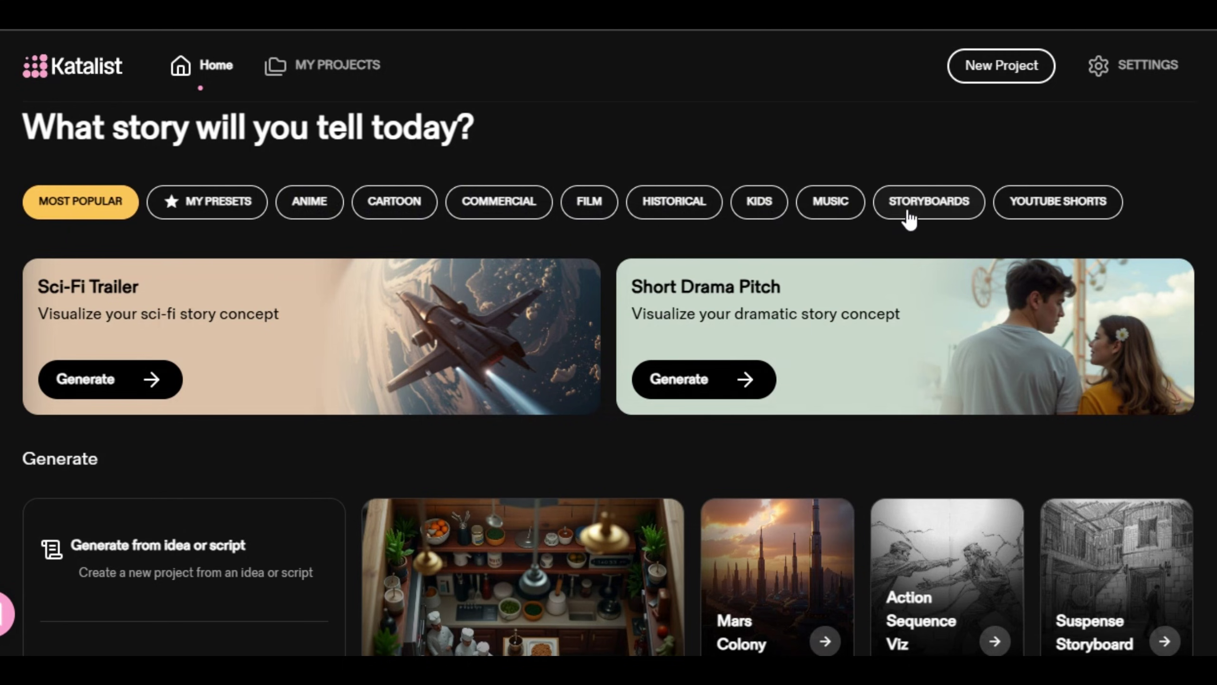
Step: In Katalist, start a project from an idea and generate a 10-scene script about derailed train passengers sheltering in an abandoned mountain monastery
scroll(732, 326, down, 5)
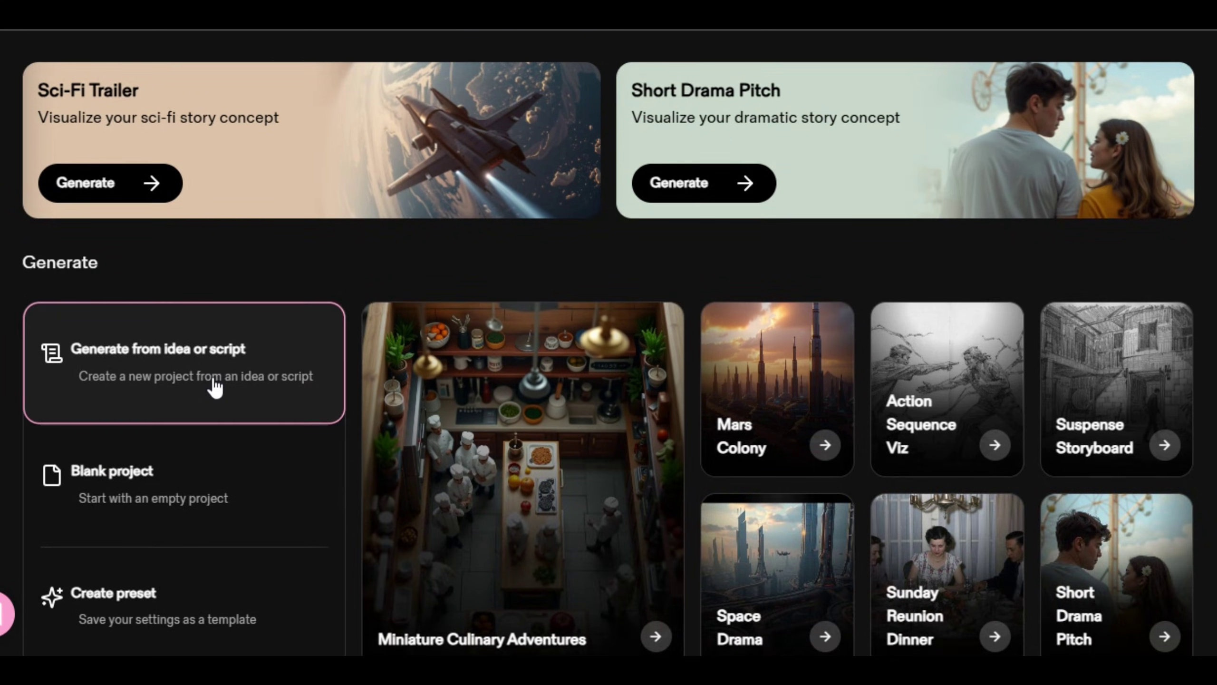
click(215, 387)
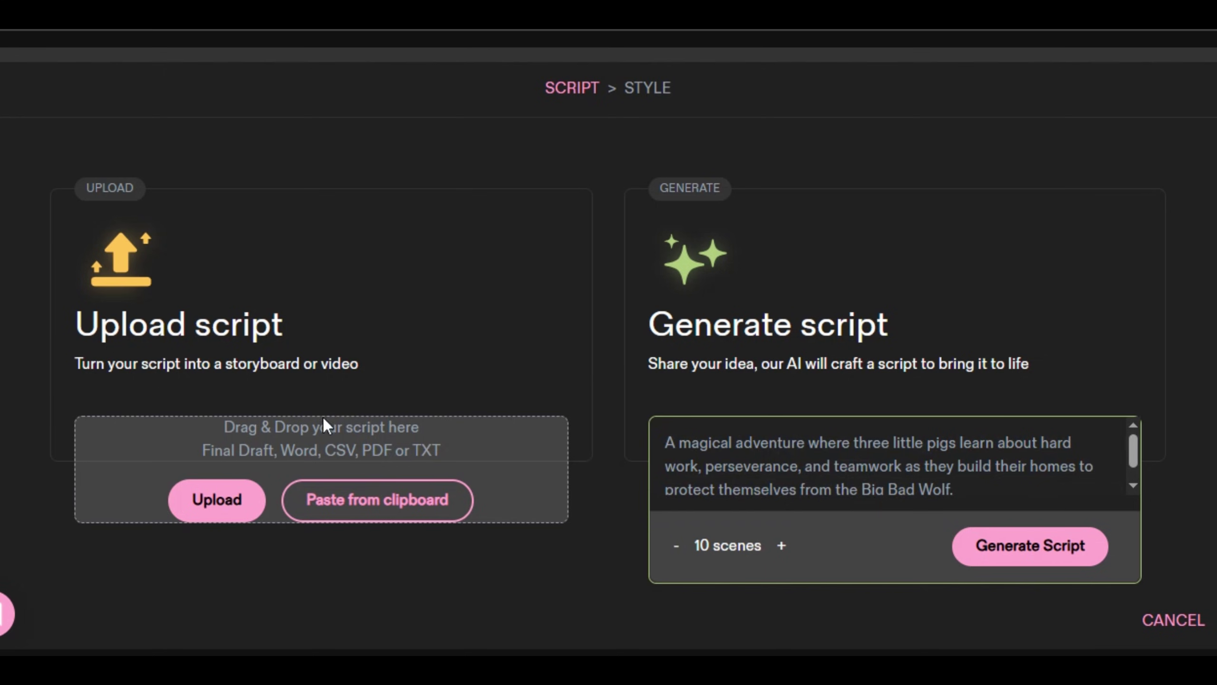
right_click(736, 453)
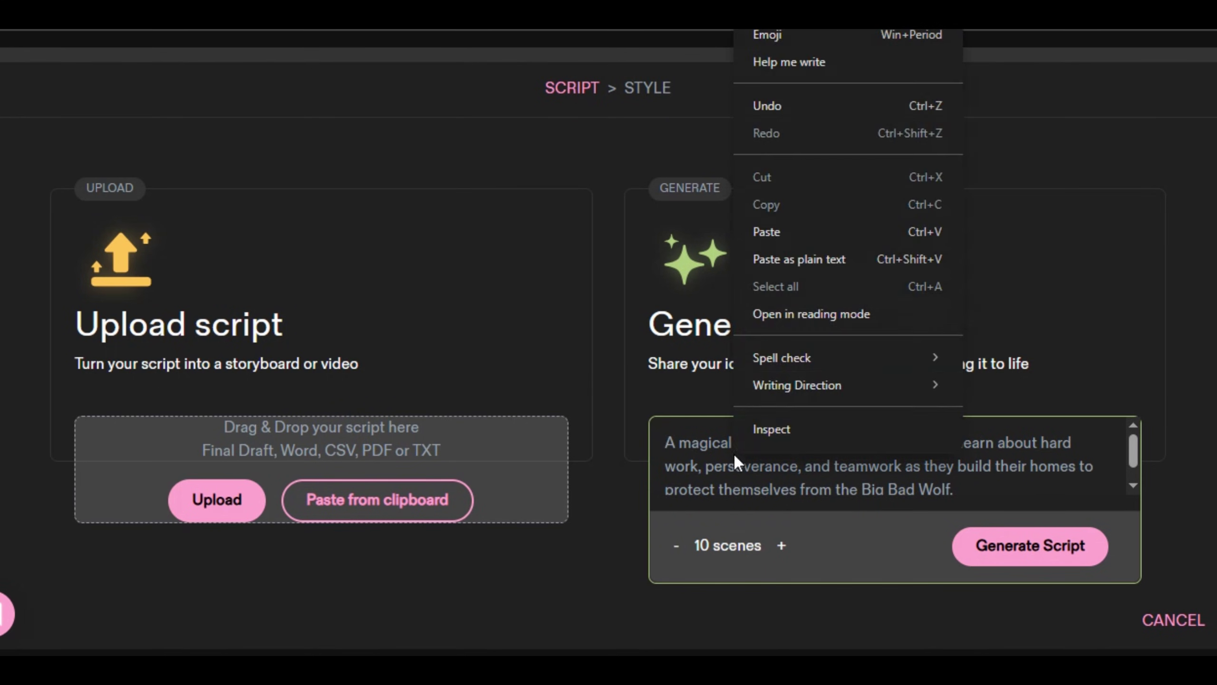
click(761, 235)
click(999, 544)
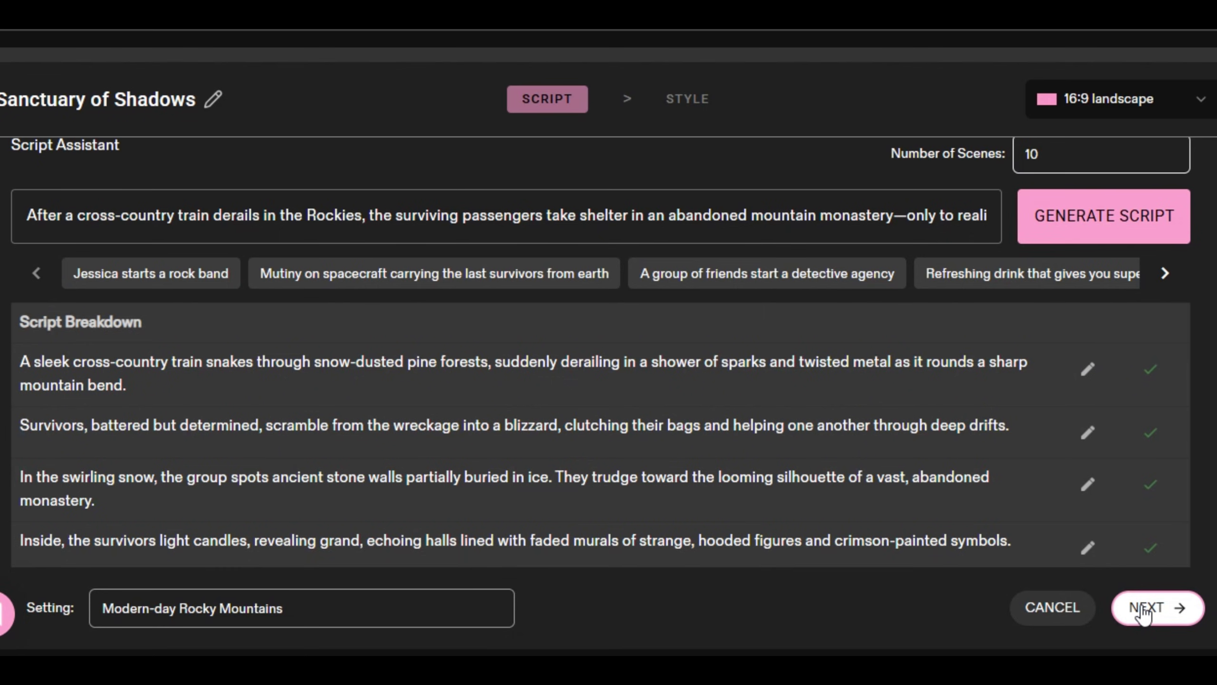
Step: Accept the generated script, choose the Cinematic style for the project and continue to the cast
click(1144, 609)
scroll(599, 400, down, 3)
click(327, 426)
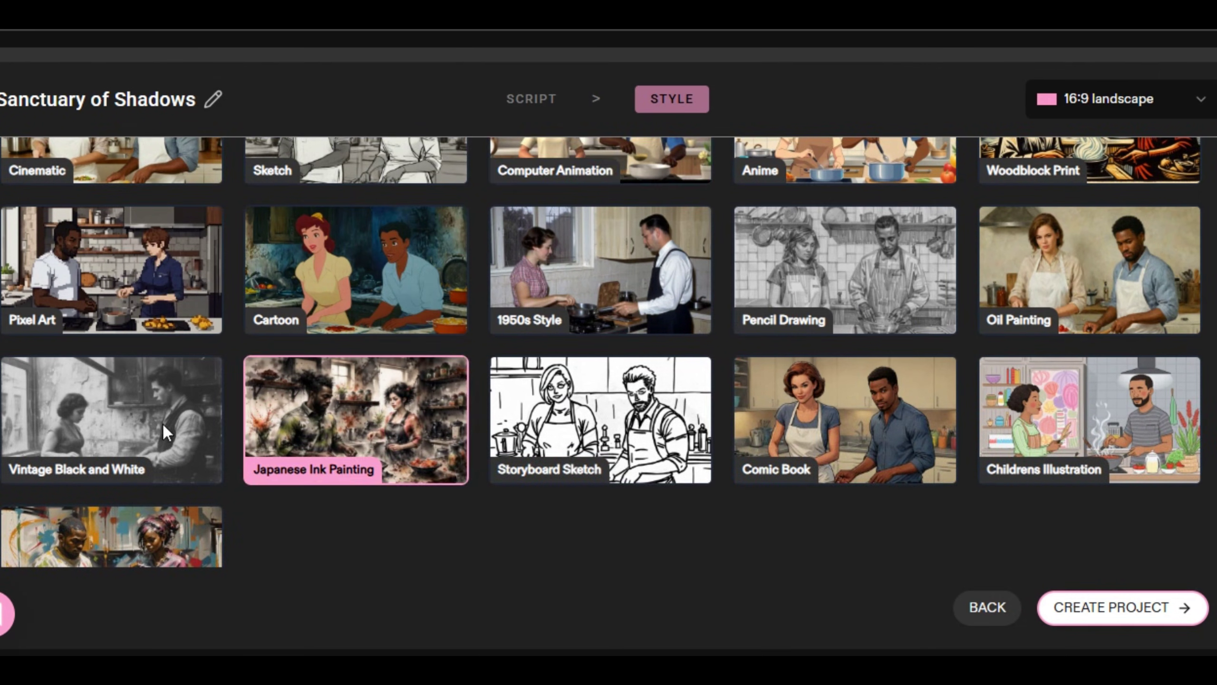
scroll(156, 431, down, 3)
scroll(155, 428, up, 6)
click(120, 263)
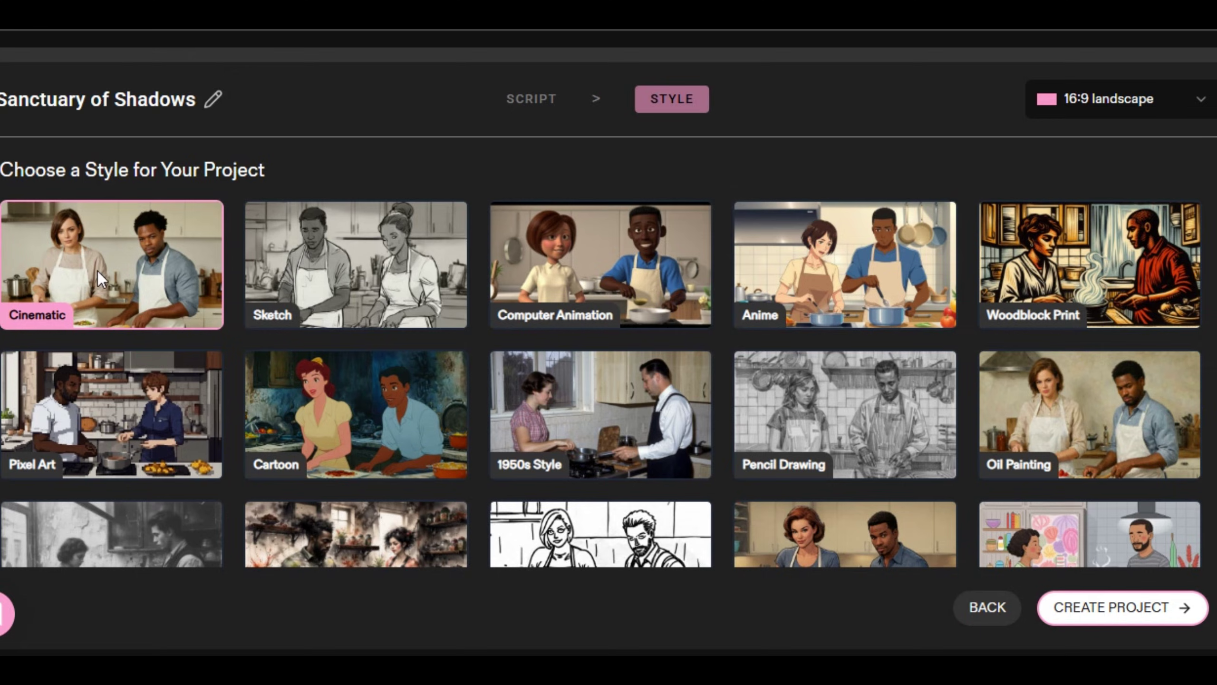
click(1121, 610)
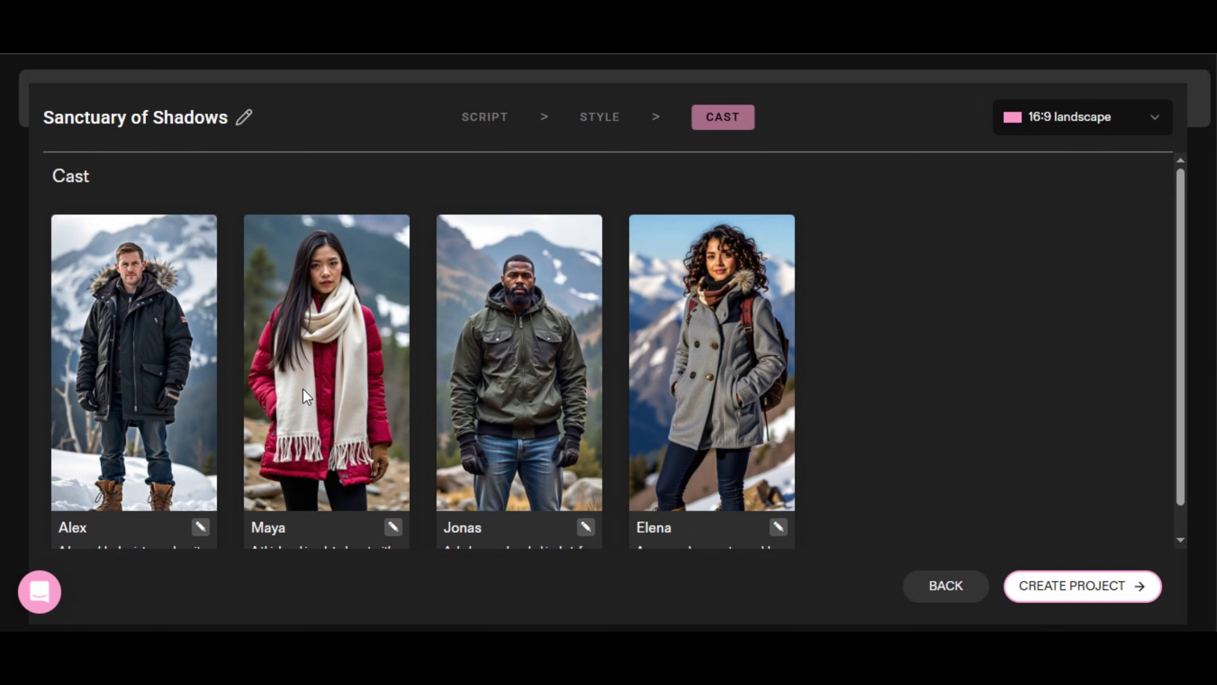
Step: Look through Alex's character settings and the available appearance templates, leaving the character as it is
scroll(288, 407, down, 1)
click(200, 496)
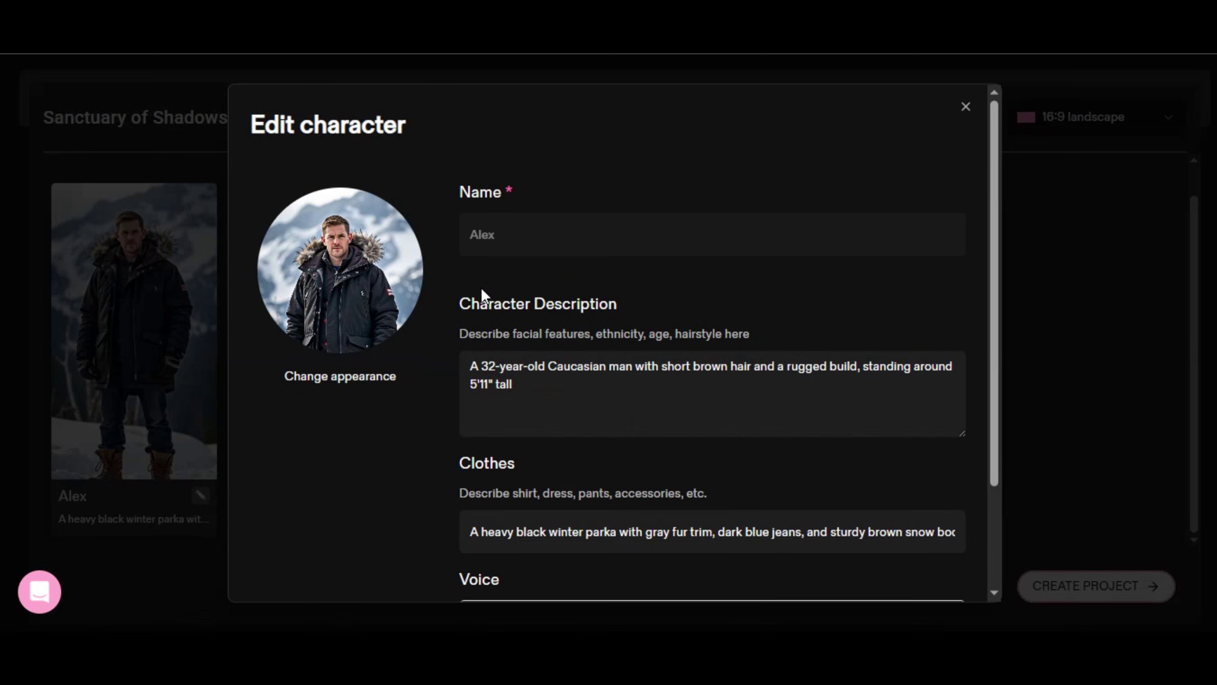
scroll(551, 391, down, 3)
click(345, 242)
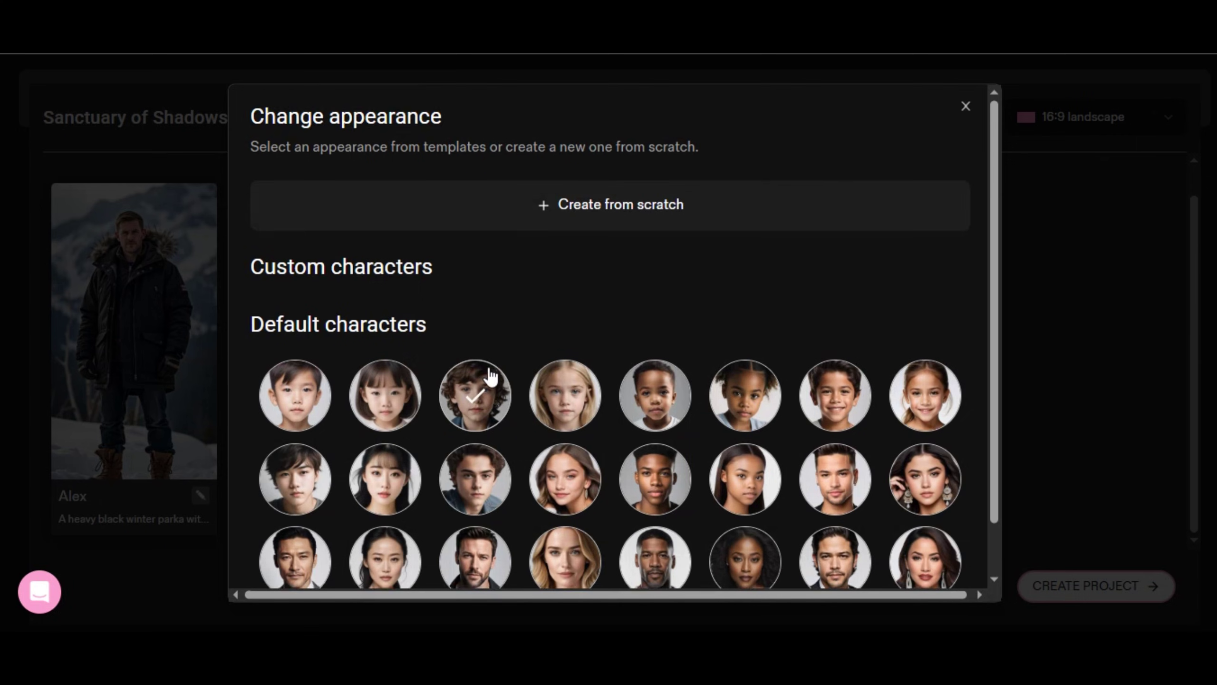
scroll(492, 377, down, 3)
click(1082, 588)
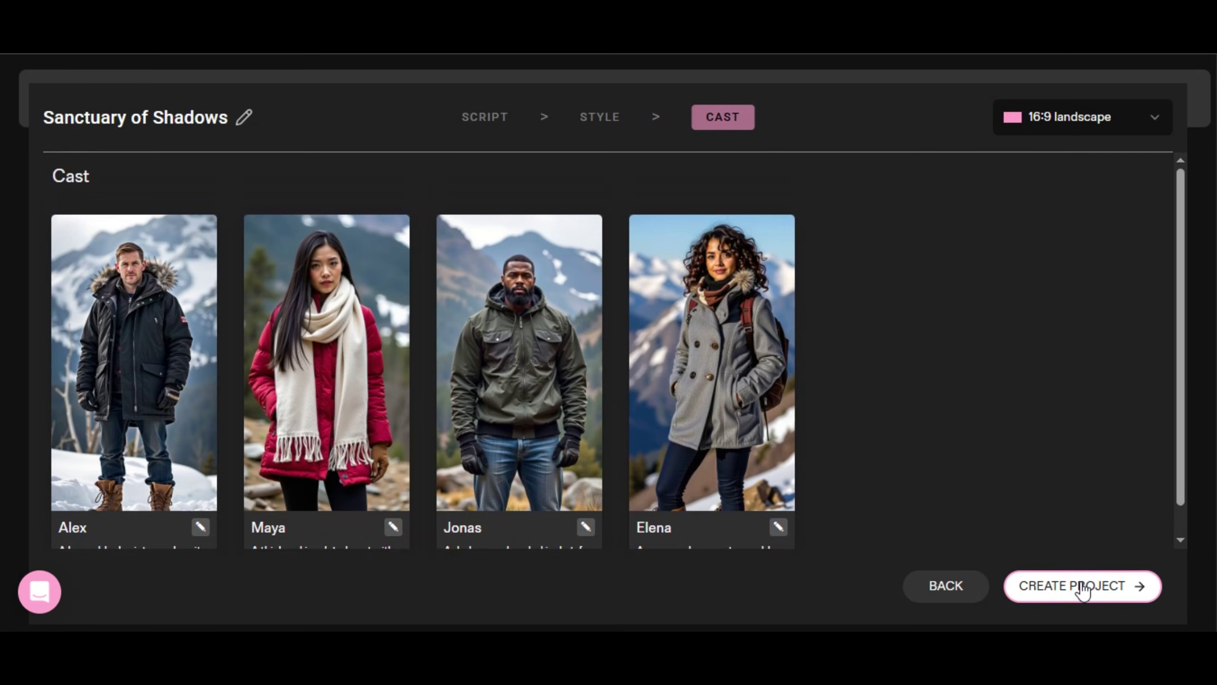
Step: Create the project with the current cast and review the generated storyboard scenes
click(1083, 589)
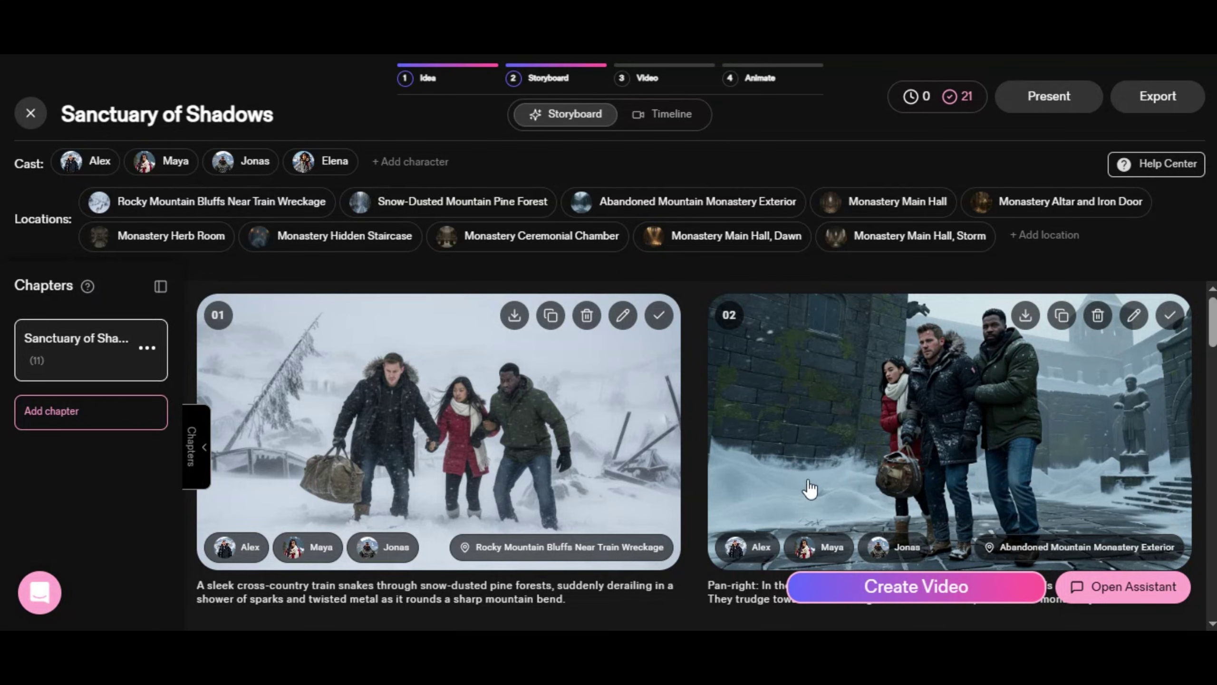
scroll(855, 511, down, 10)
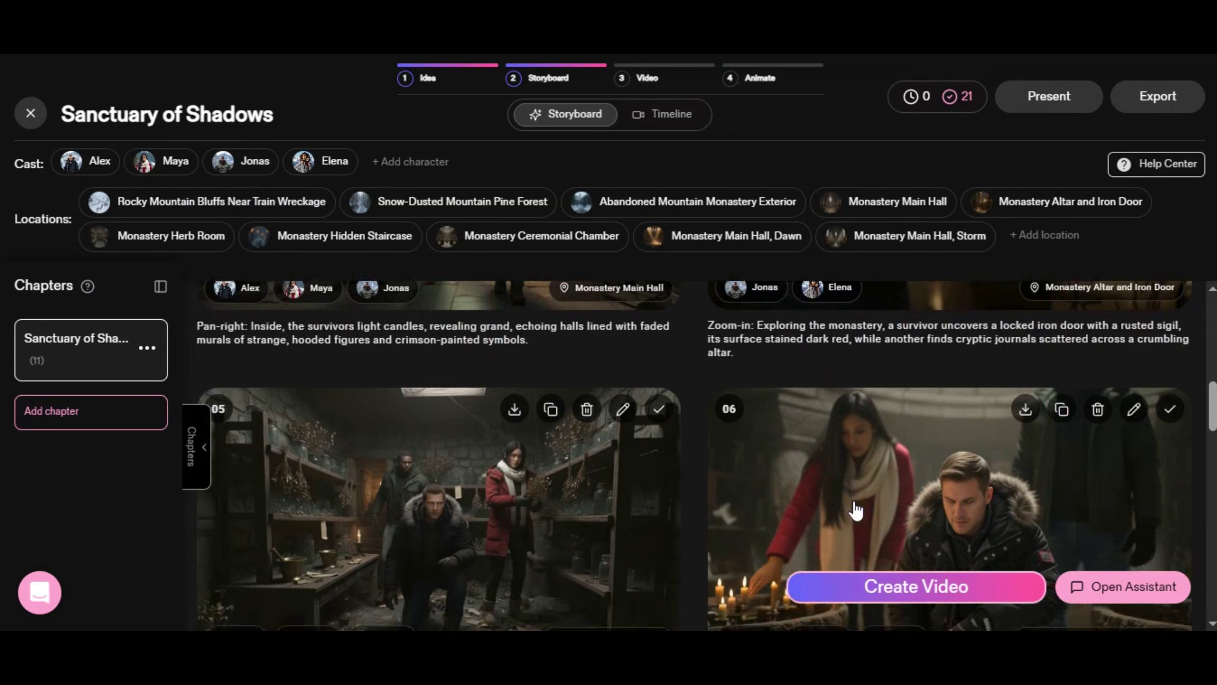
scroll(855, 511, down, 5)
scroll(856, 509, up, 3)
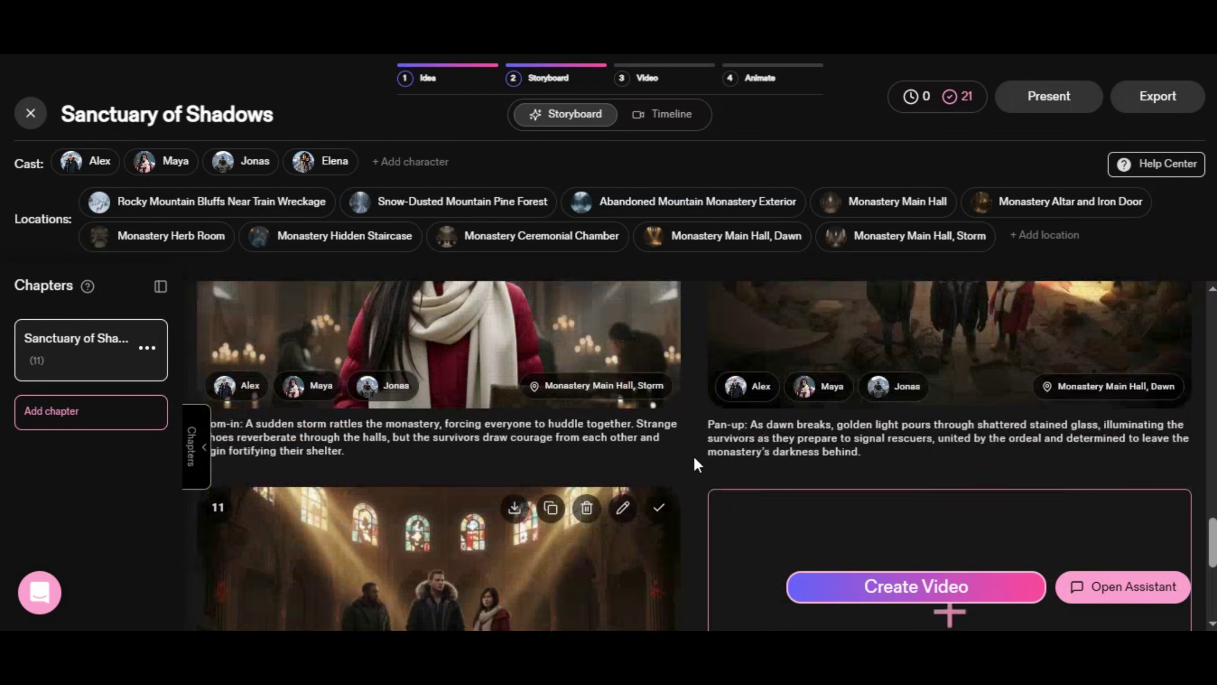
scroll(694, 457, up, 7)
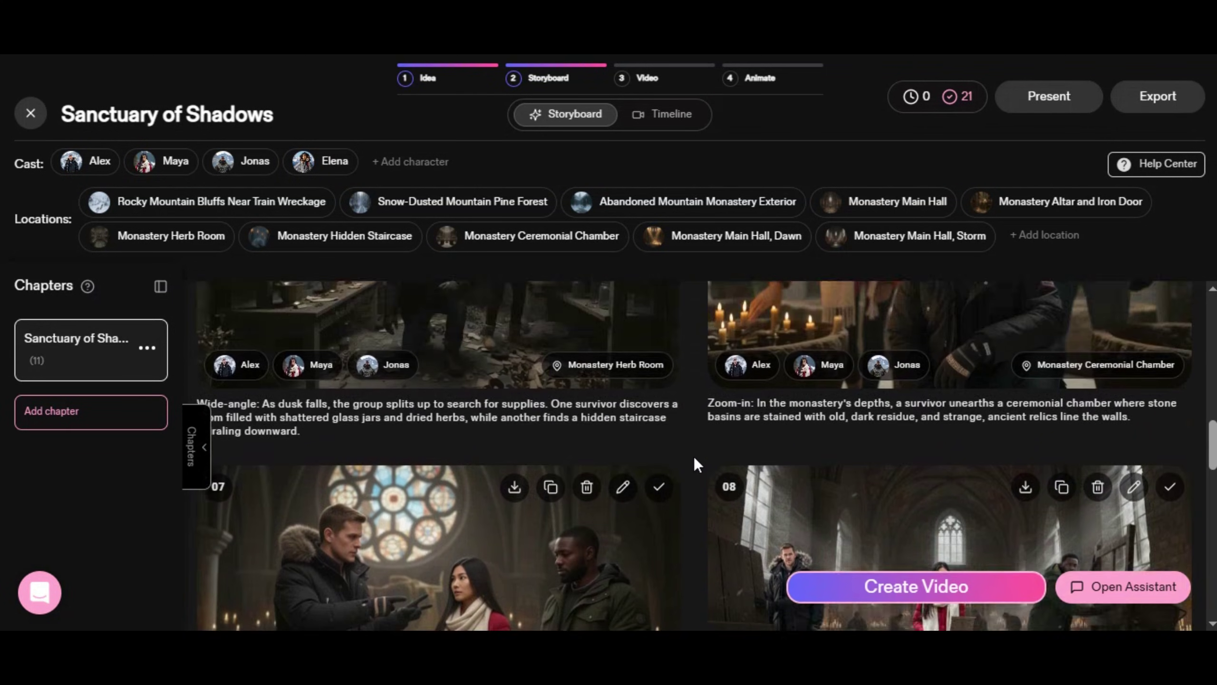
scroll(694, 457, up, 3)
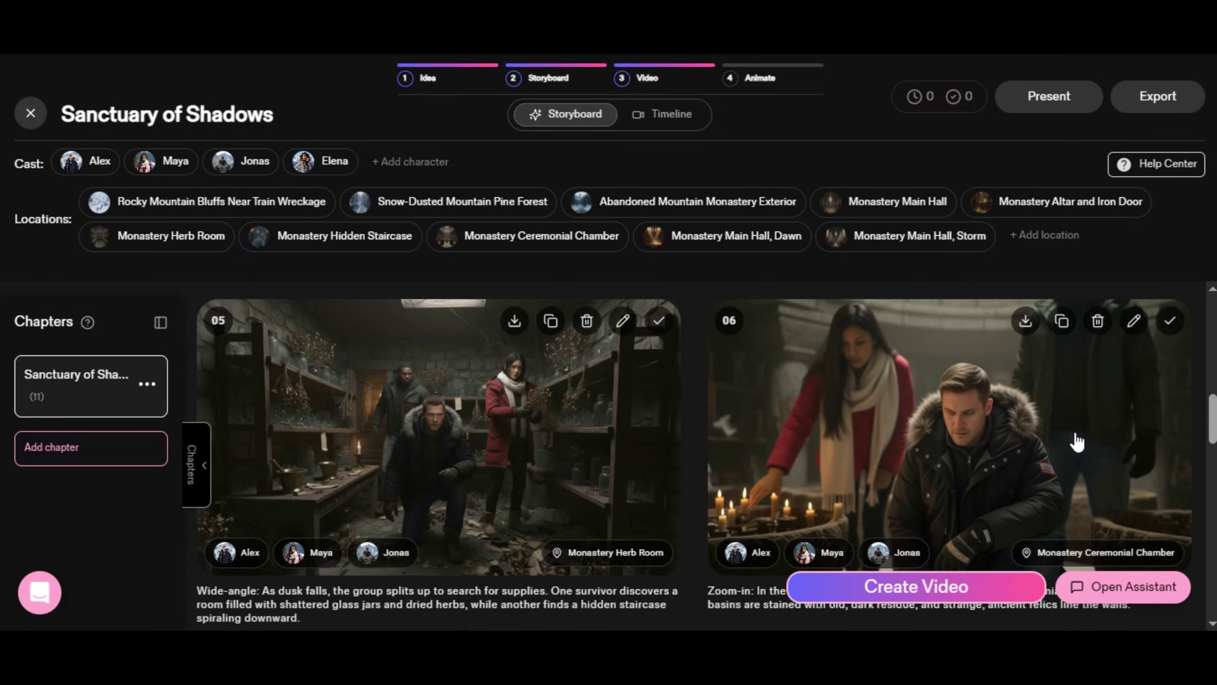
Step: Select scene 06 and try describing a change to it in the editor assistant
click(1164, 323)
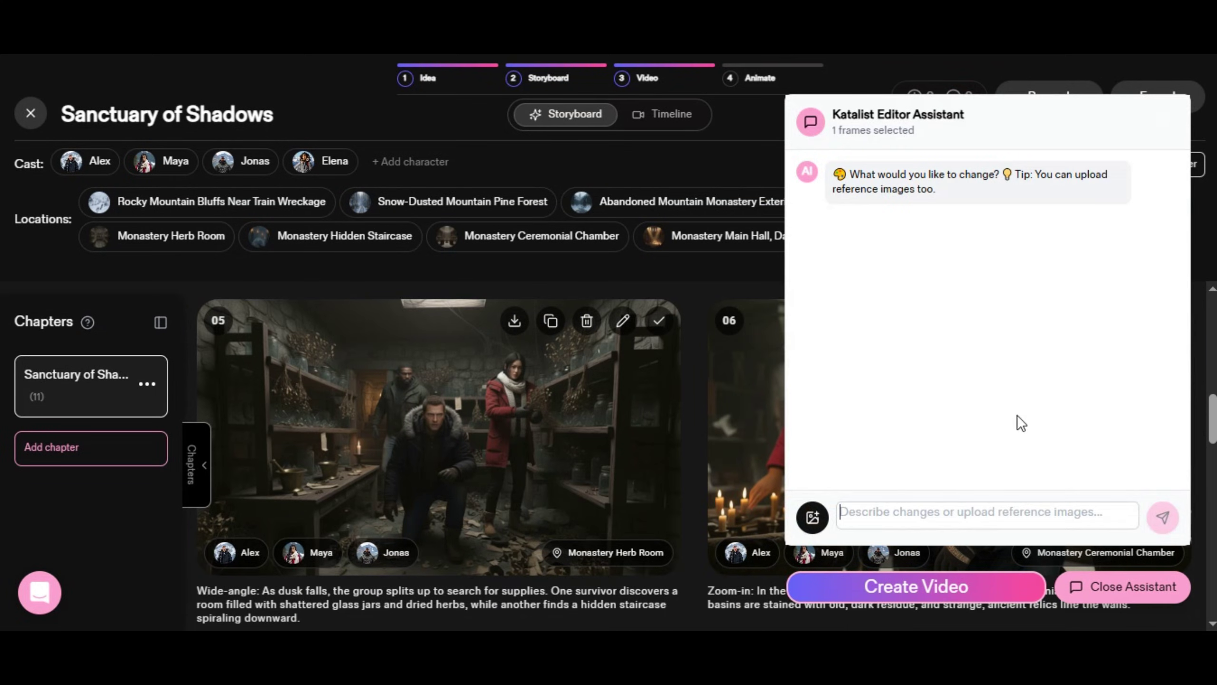
click(813, 519)
text(Cha)
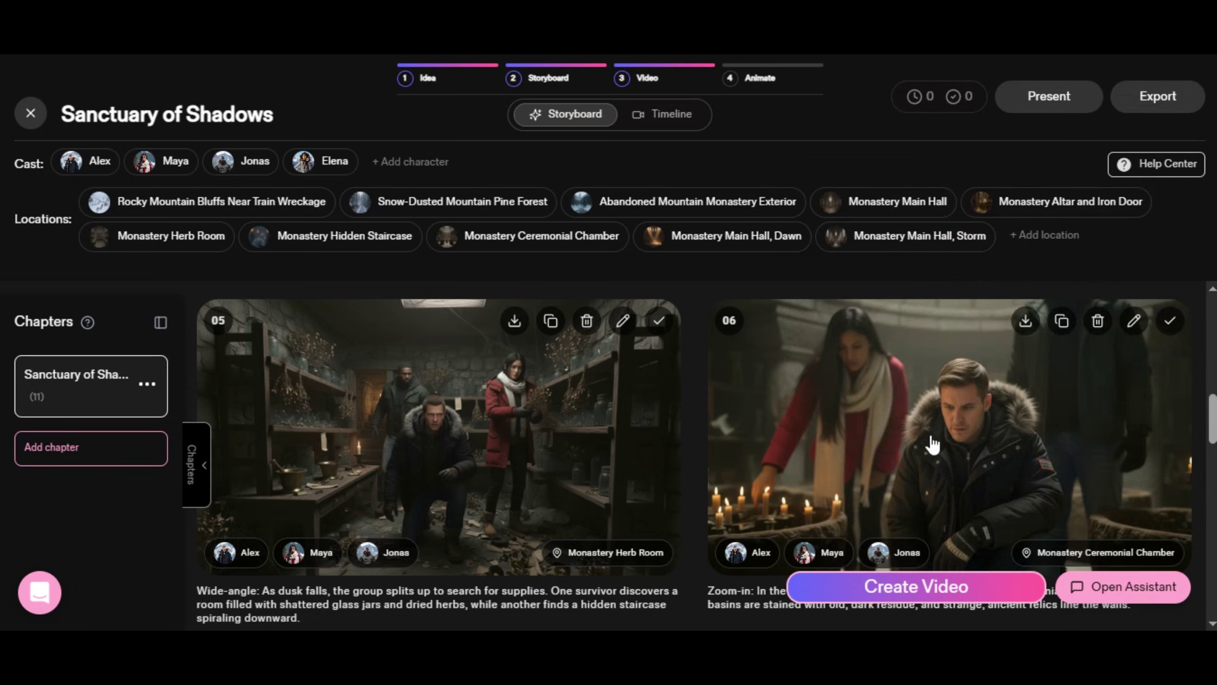
Step: Switch the storyboard project to the timeline view and add automatic narration to its scenes
click(924, 449)
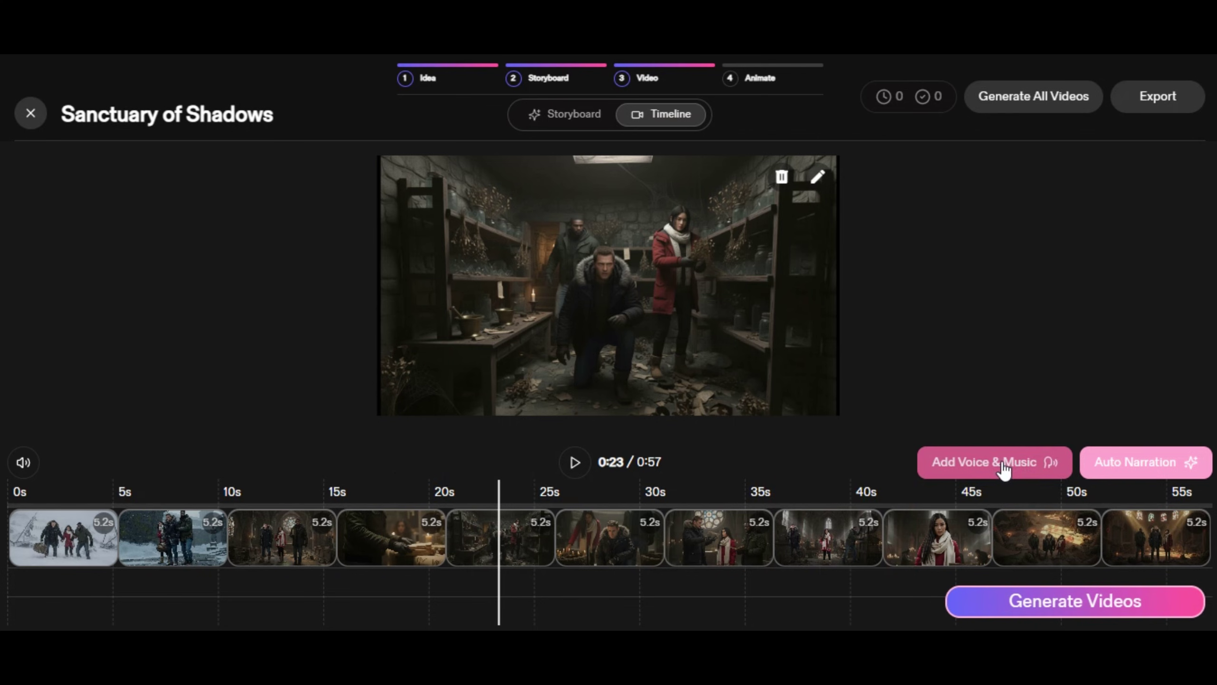
click(1128, 461)
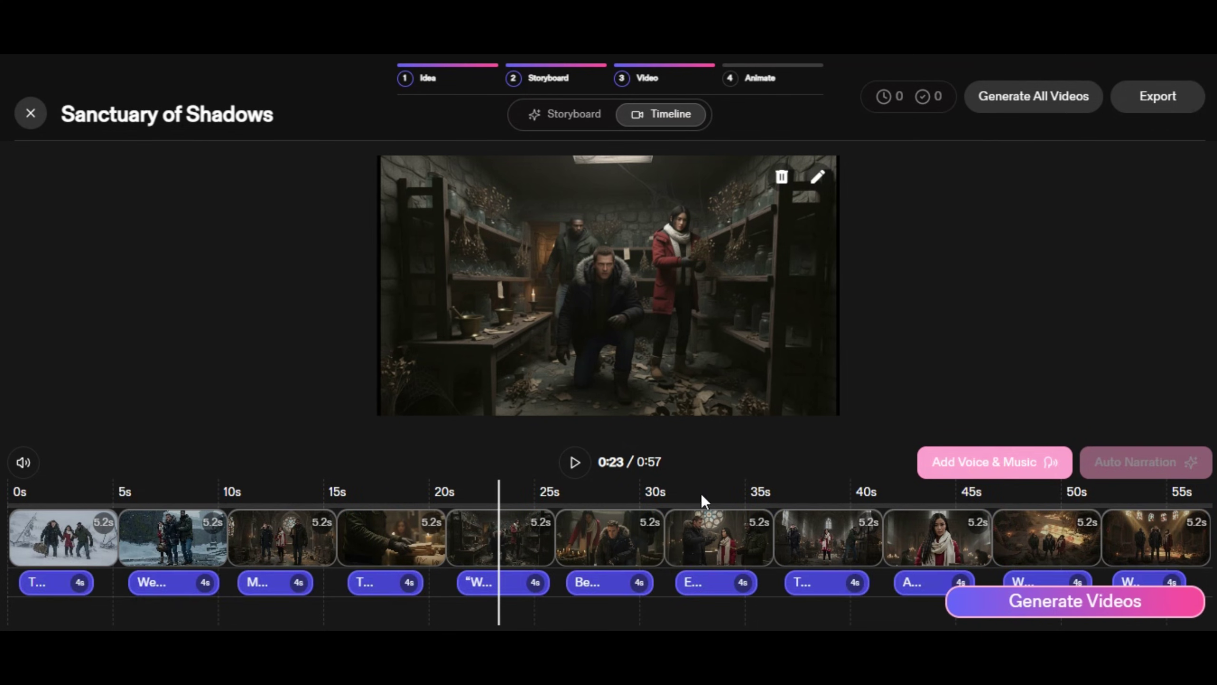
Step: Generate videos from all storyboard frames with the Kling Pro model, and open the project's export and share options
click(605, 491)
click(999, 605)
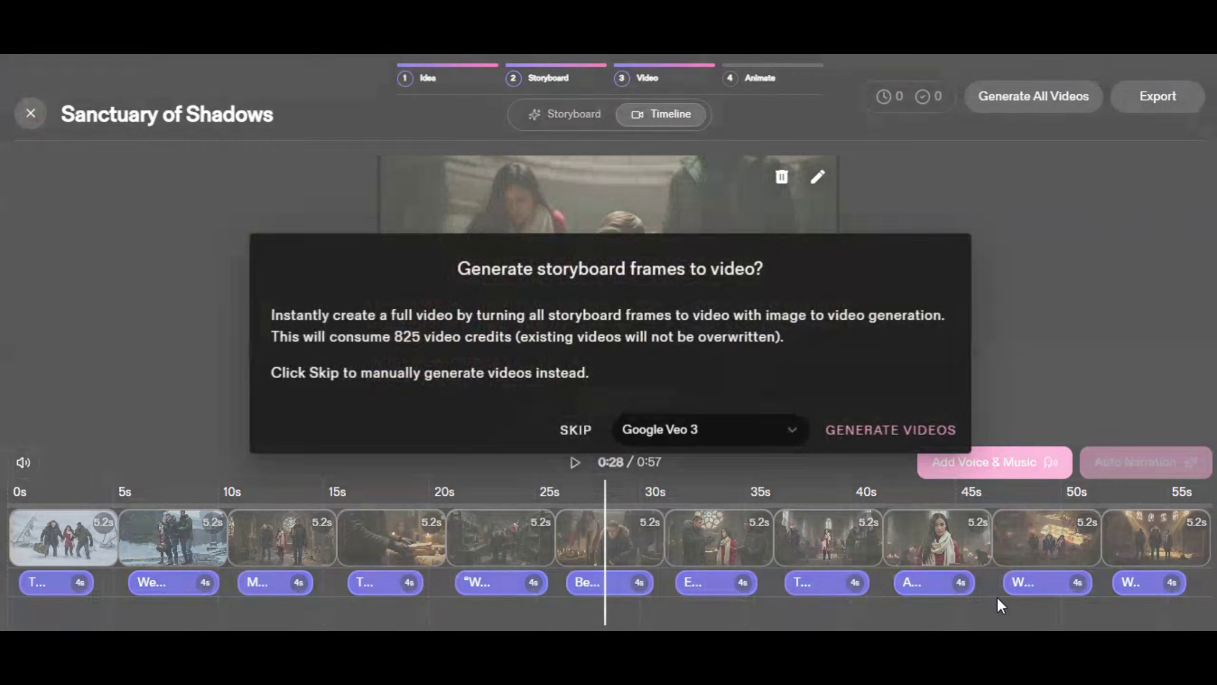
click(756, 429)
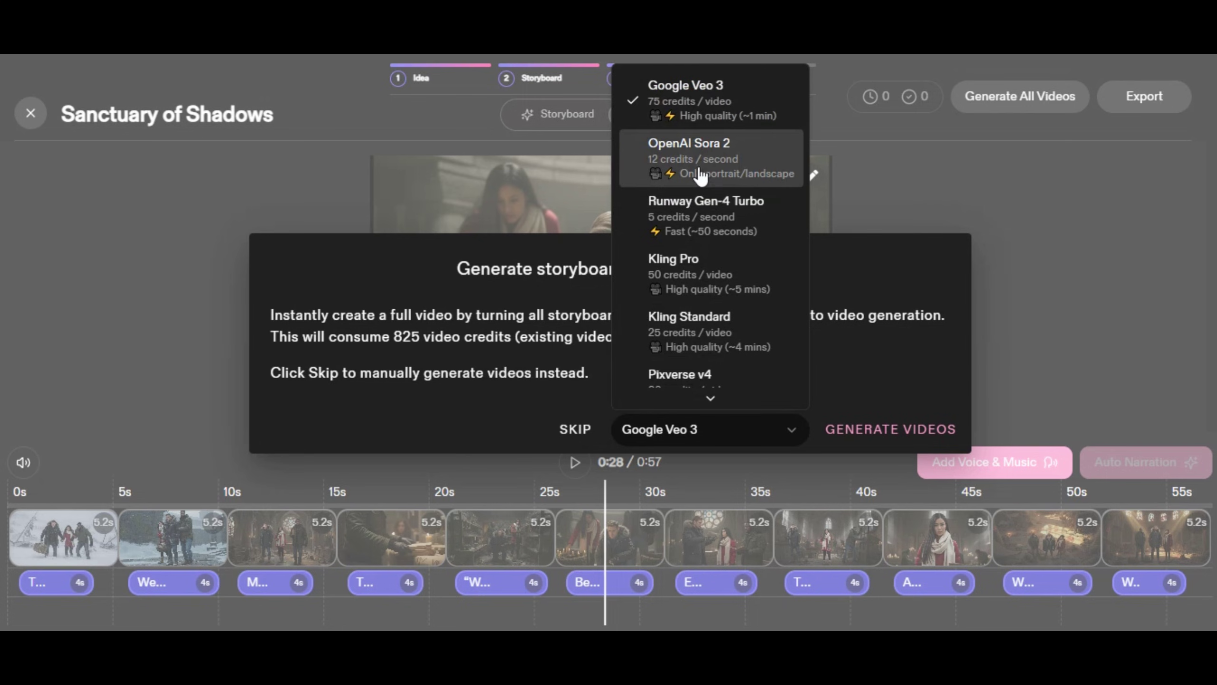
scroll(714, 190, down, 3)
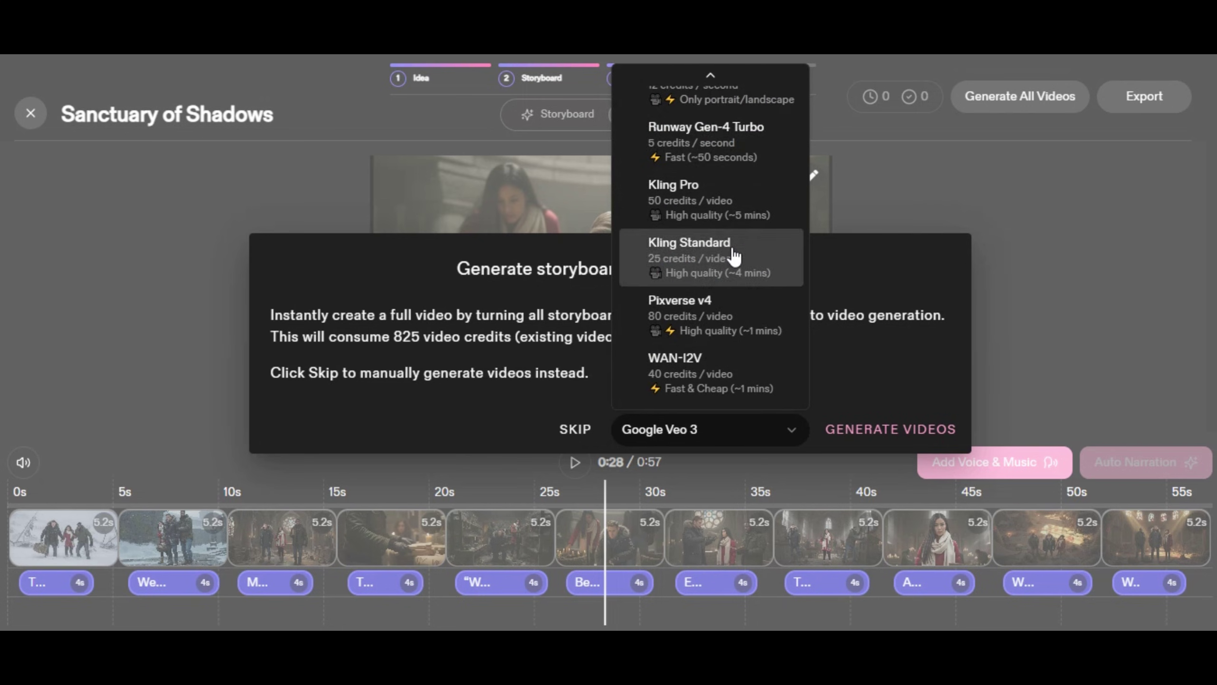
scroll(722, 169, up, 2)
click(690, 268)
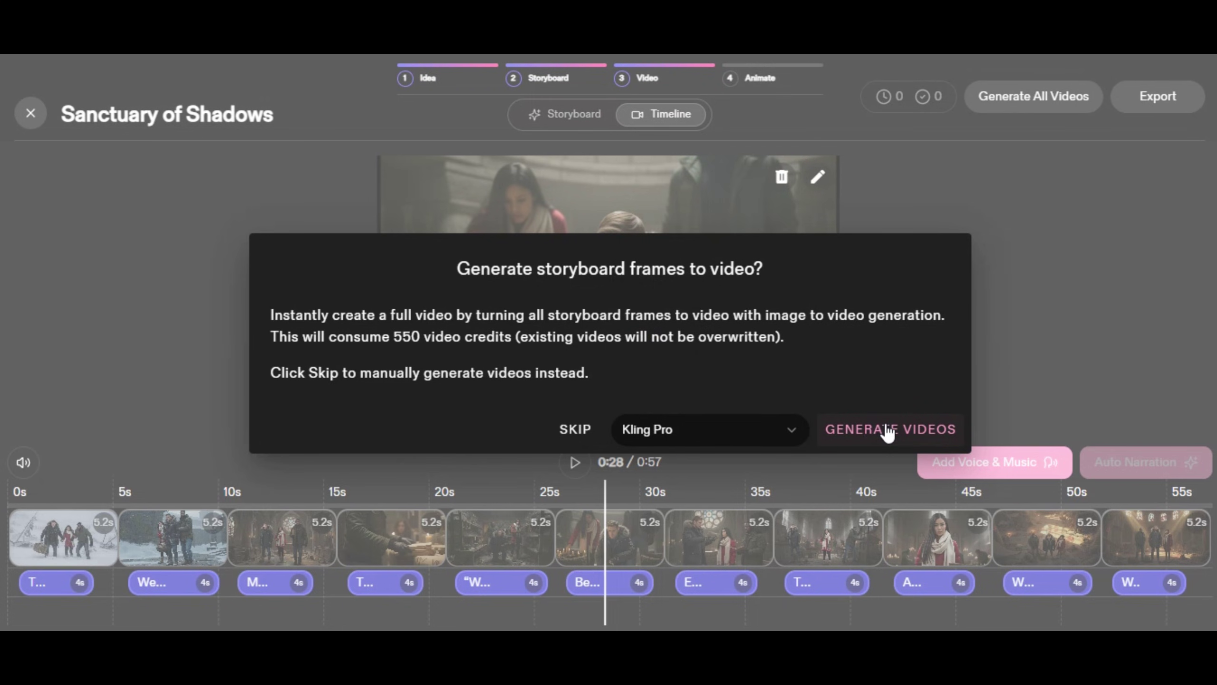
click(887, 429)
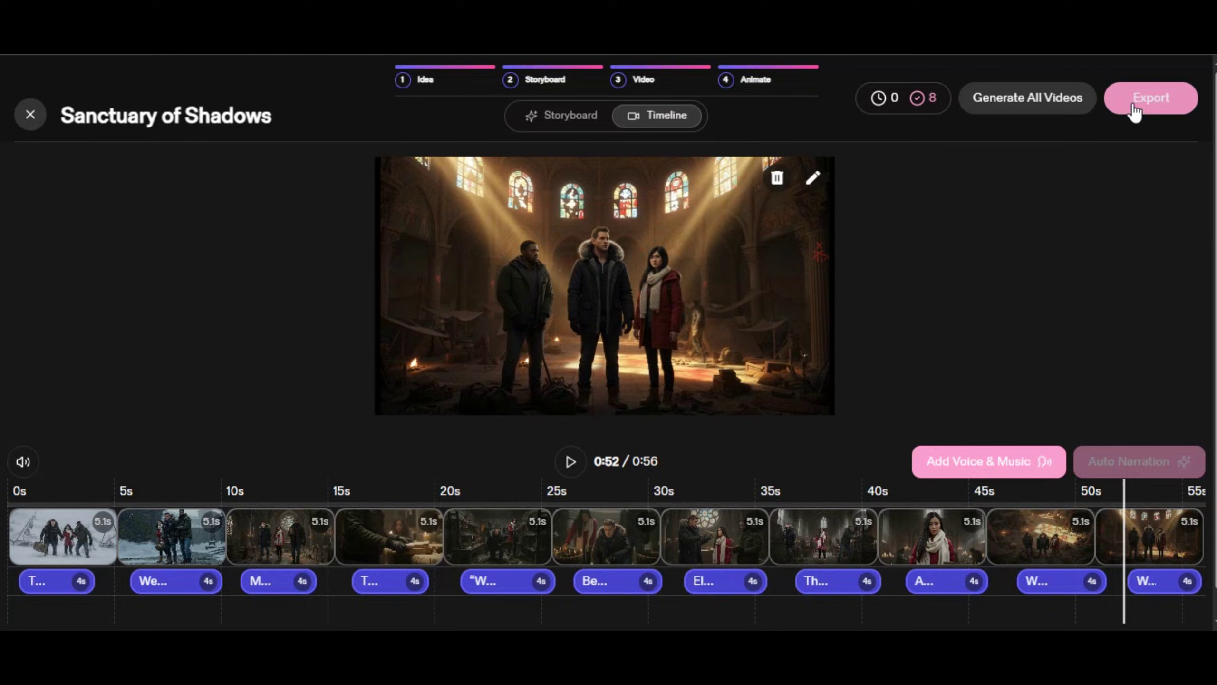
click(1132, 102)
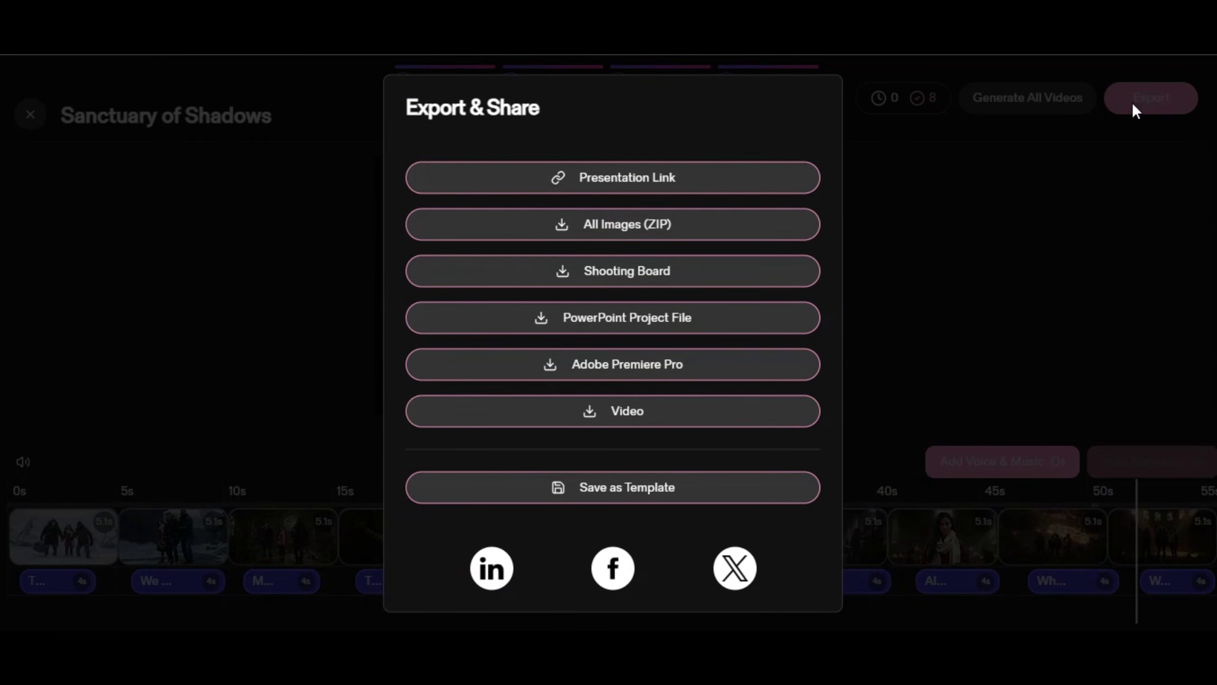
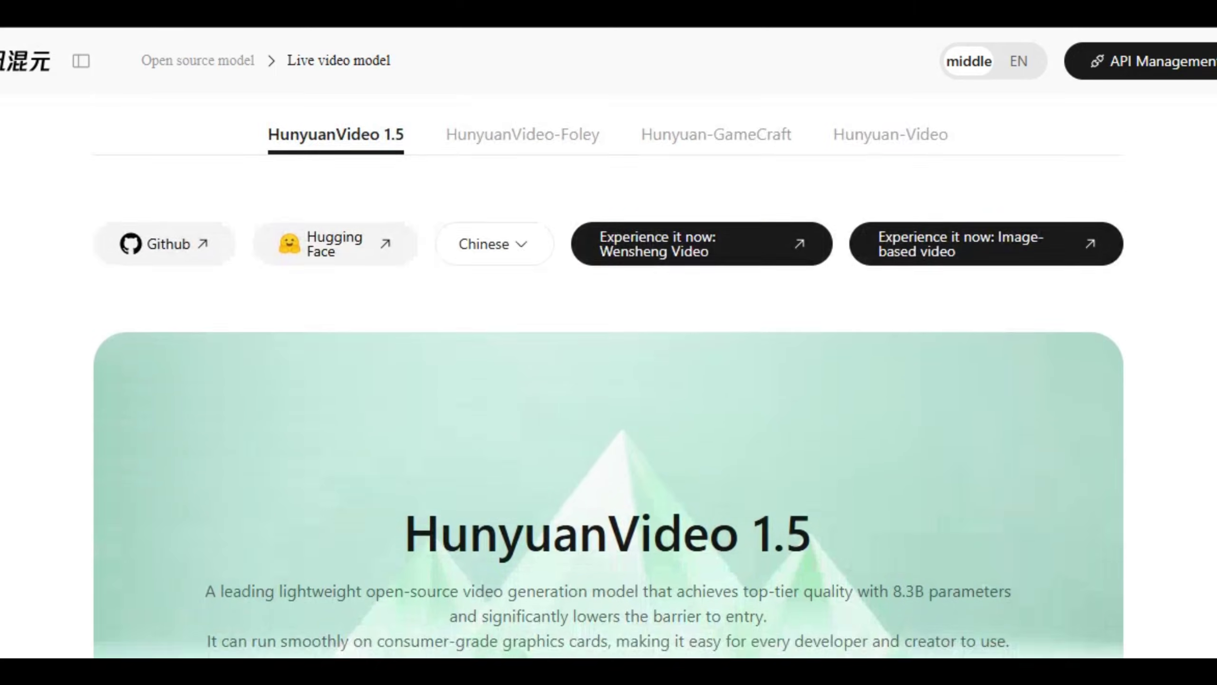
Step: Switch to the Tencent Hunyuan site and look through the HunyuanVideo 1.5 page's feature sections and sample videos
scroll(609, 335, down, 10)
scroll(609, 336, down, 20)
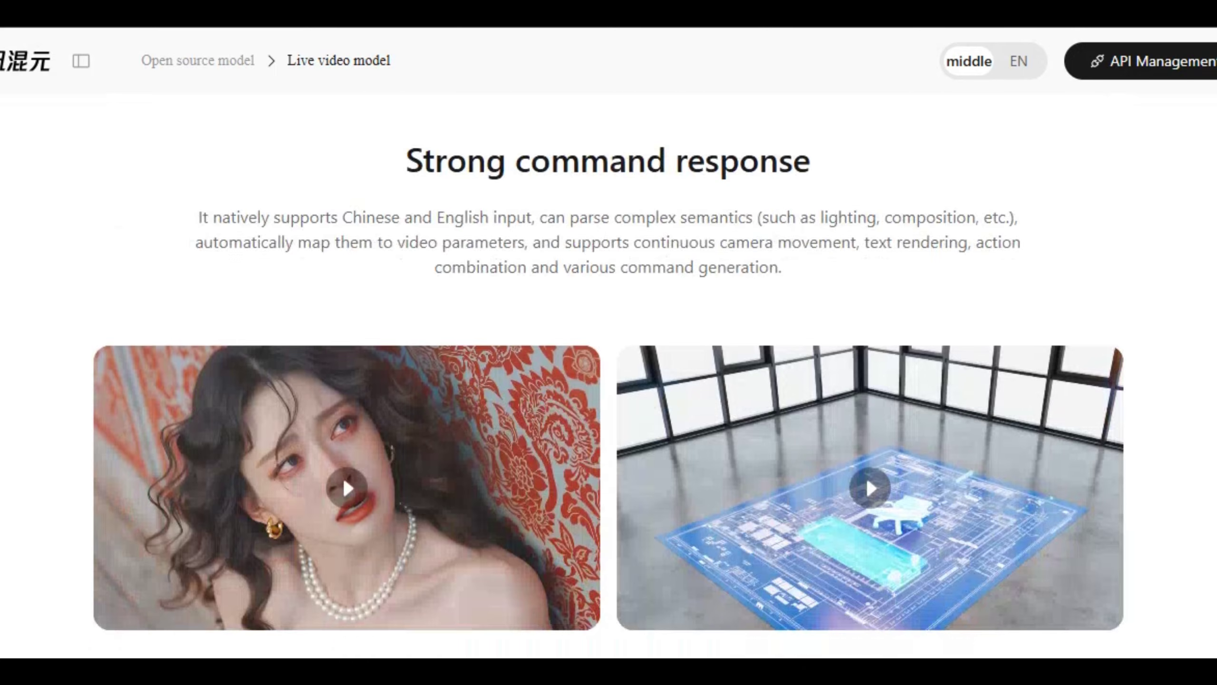
scroll(609, 336, down, 14)
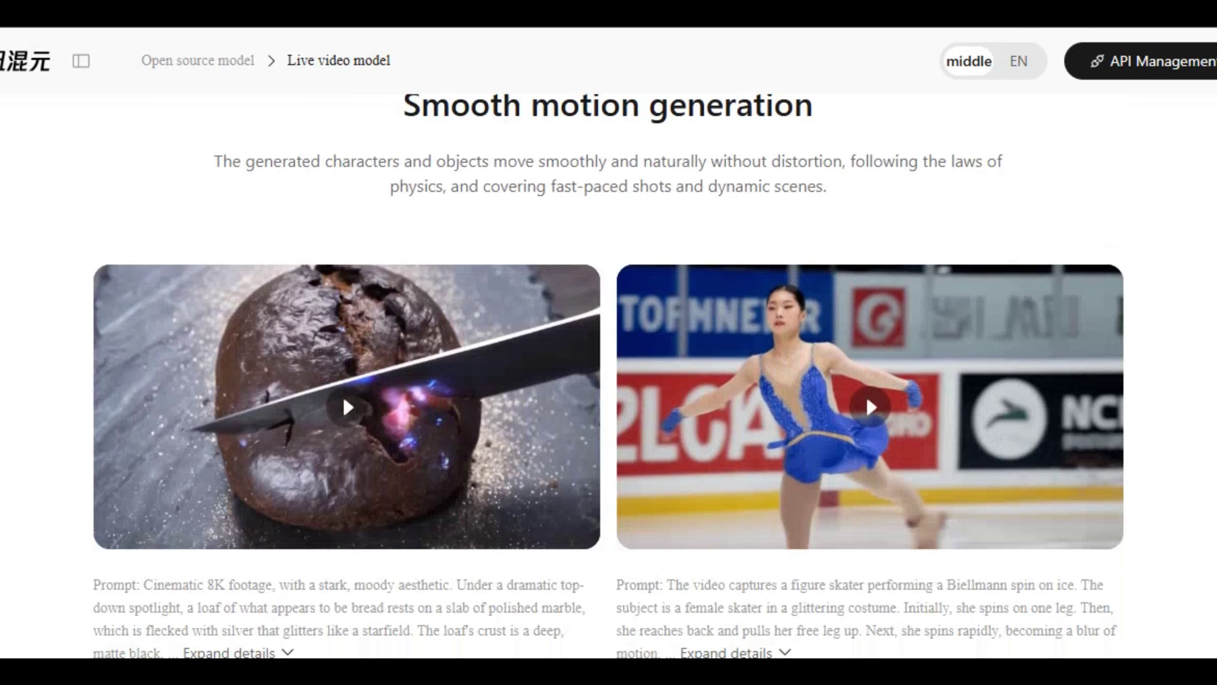
scroll(609, 336, down, 15)
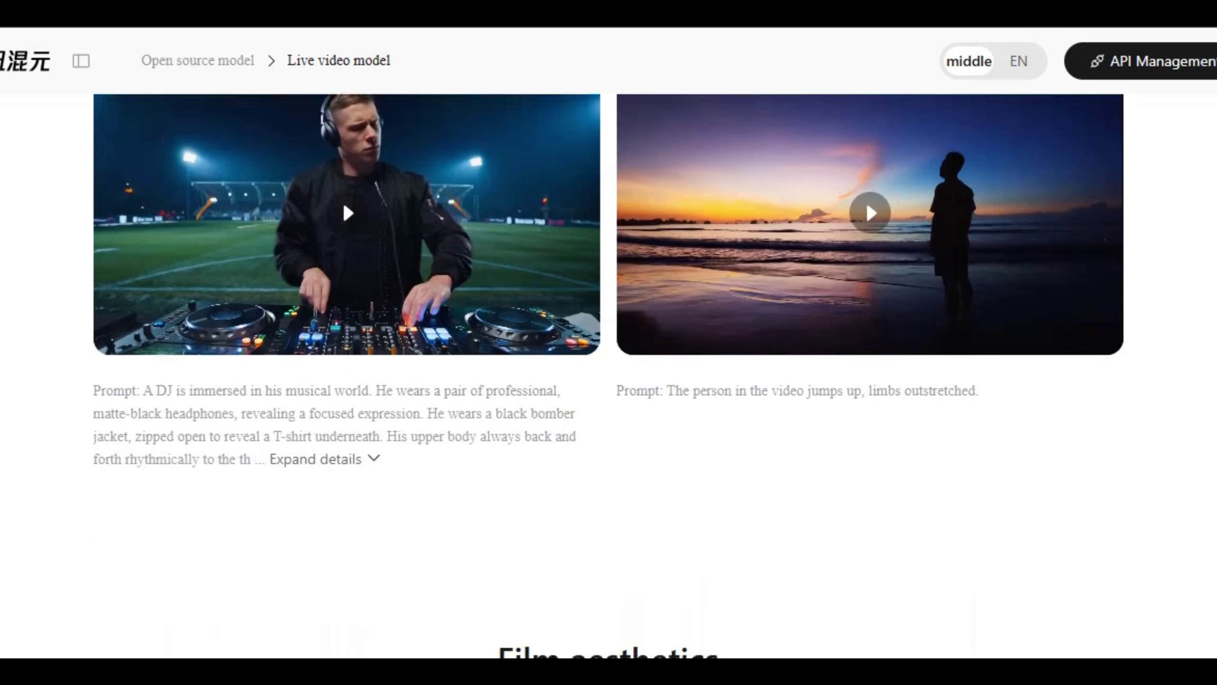
scroll(608, 335, down, 15)
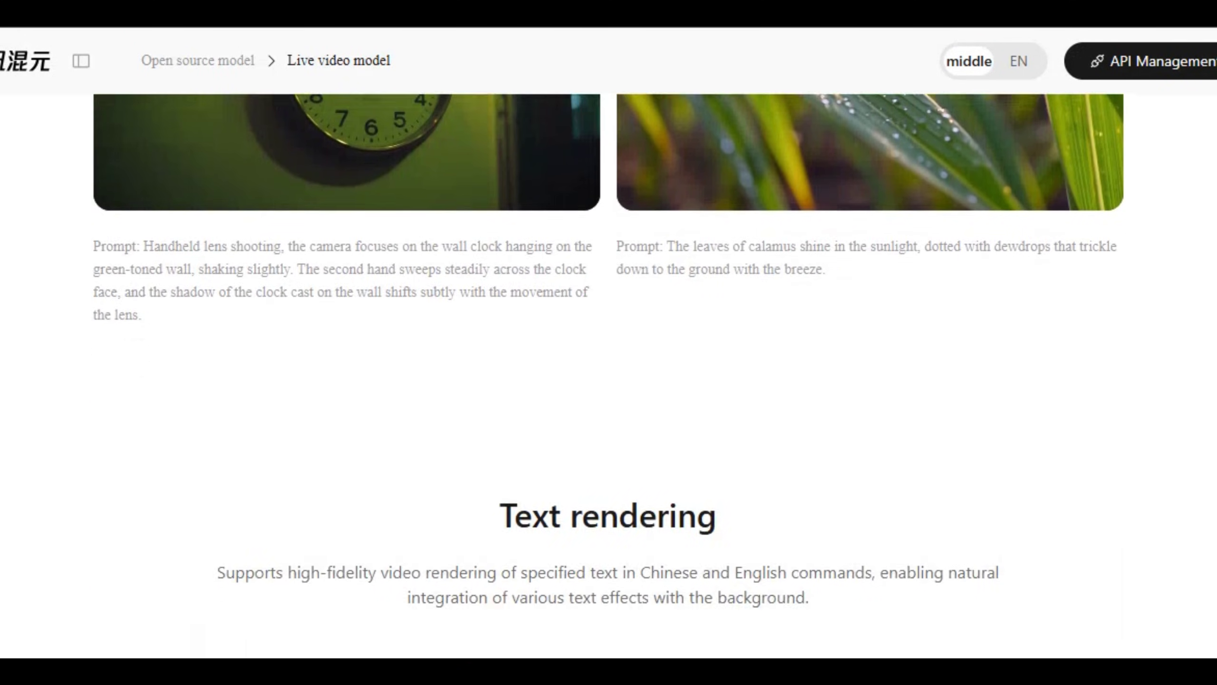
scroll(608, 336, down, 15)
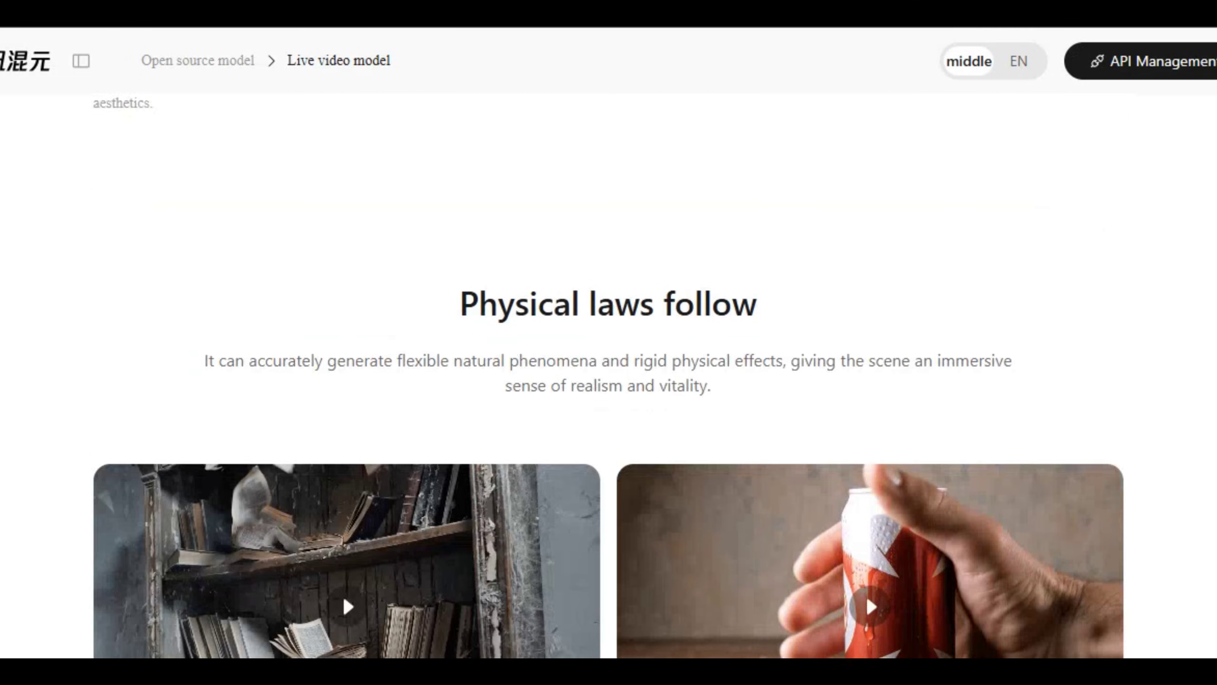
scroll(608, 335, down, 15)
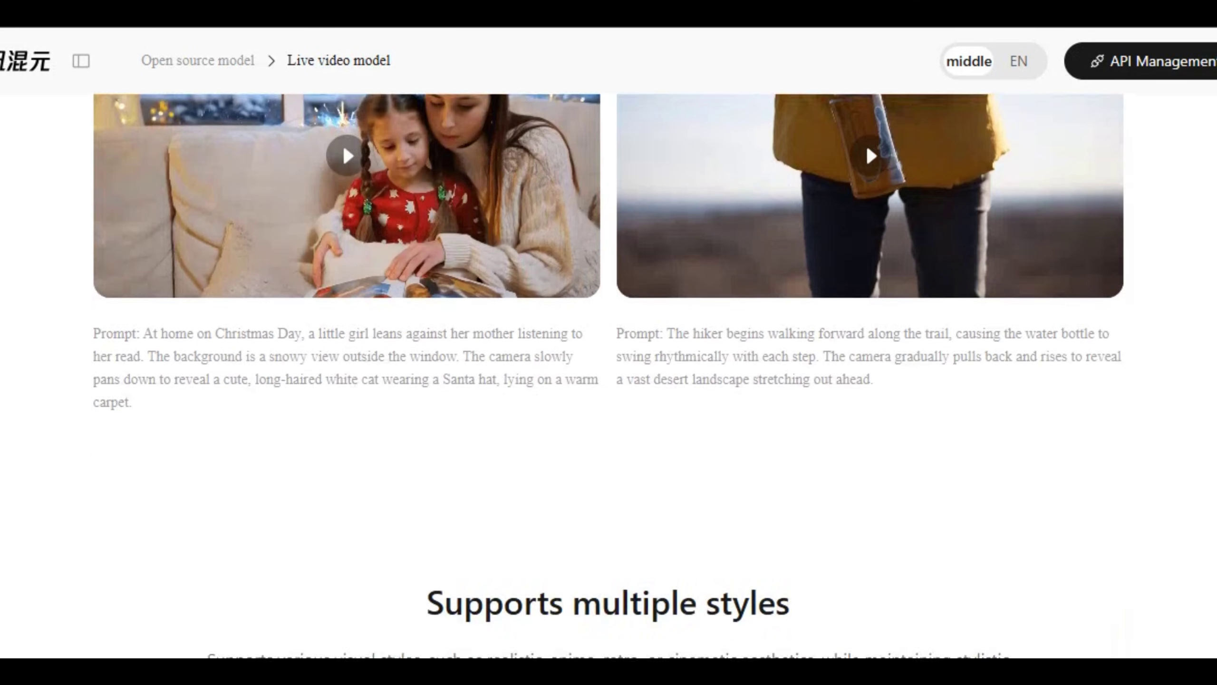
scroll(343, 539, down, 8)
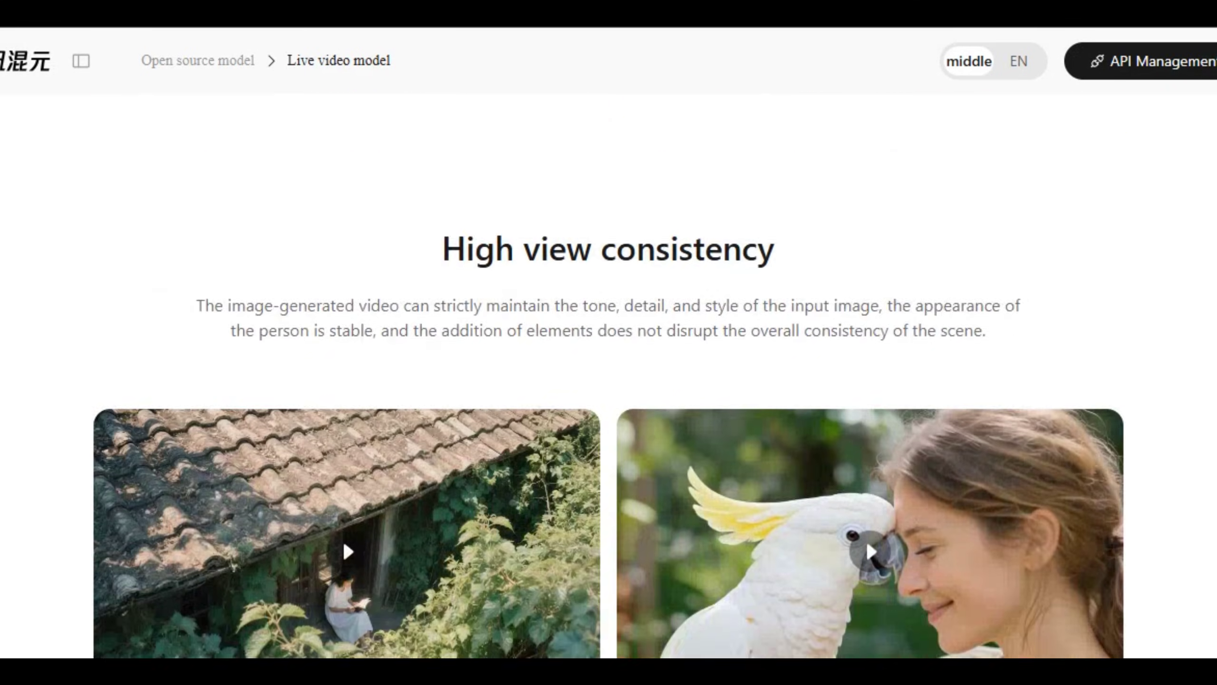
scroll(342, 282, up, 20)
scroll(609, 374, up, 8)
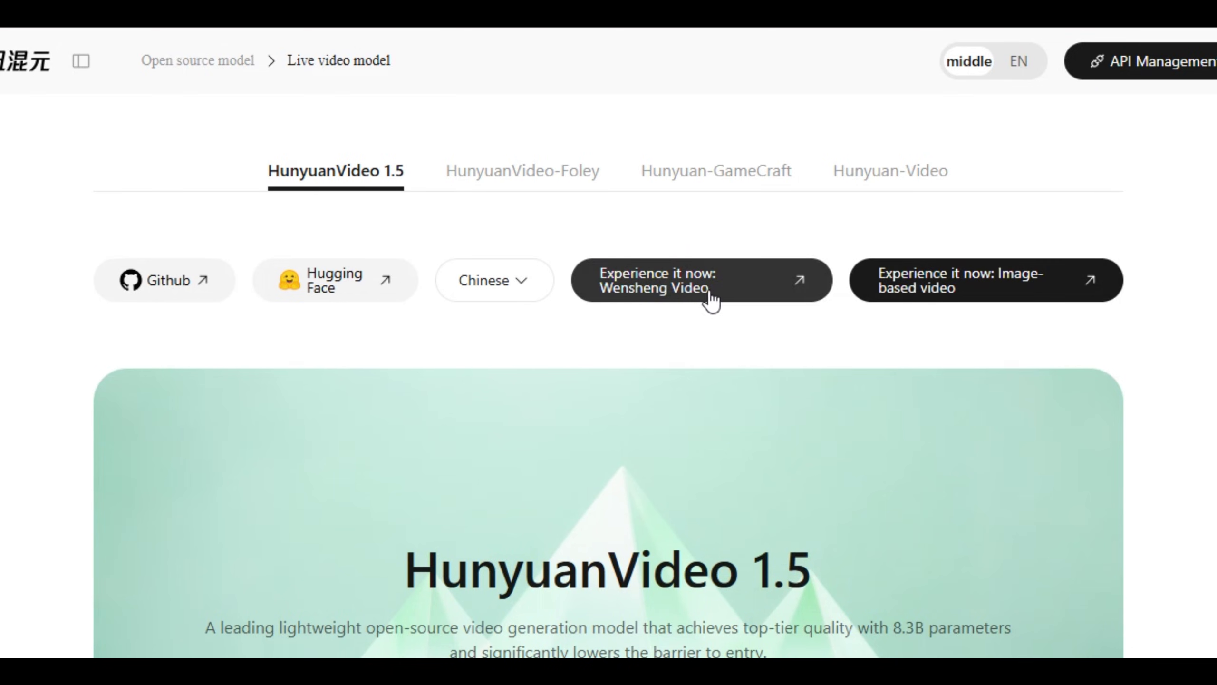
Step: Open the HunyuanVideo 1.5 text-to-video experience page, look through the available models, and confirm HunyuanVideo 1.5 T2V
click(734, 294)
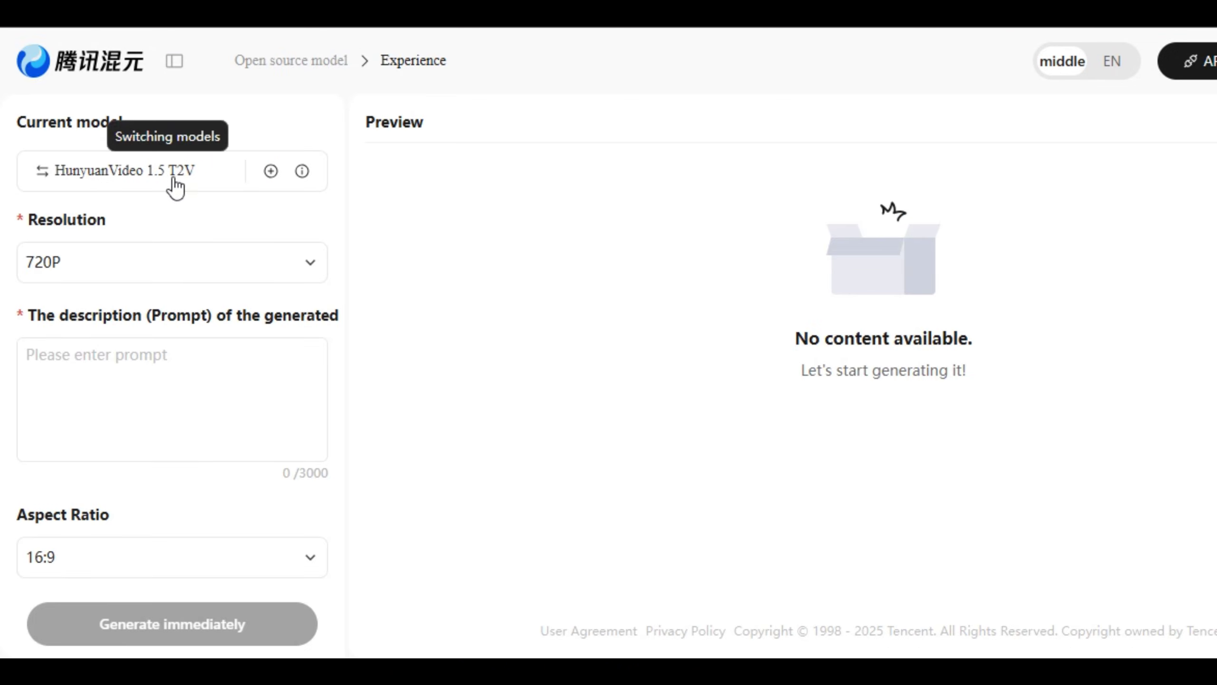
click(235, 191)
scroll(607, 346, down, 10)
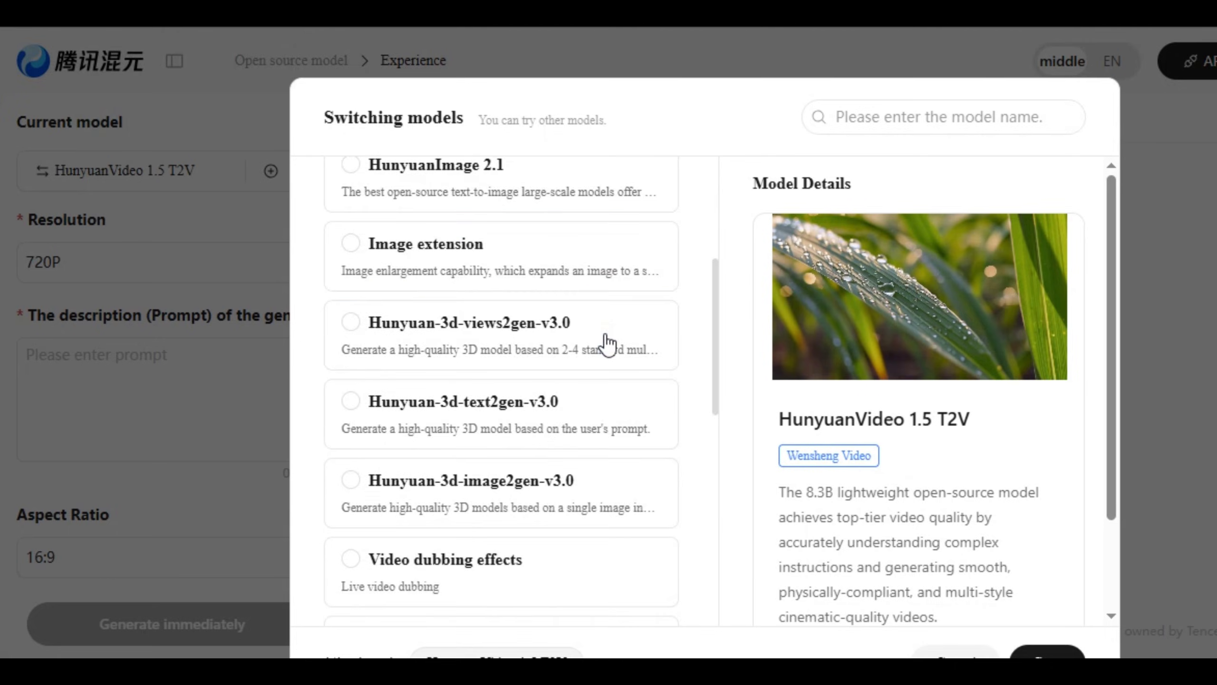
scroll(580, 566, up, 10)
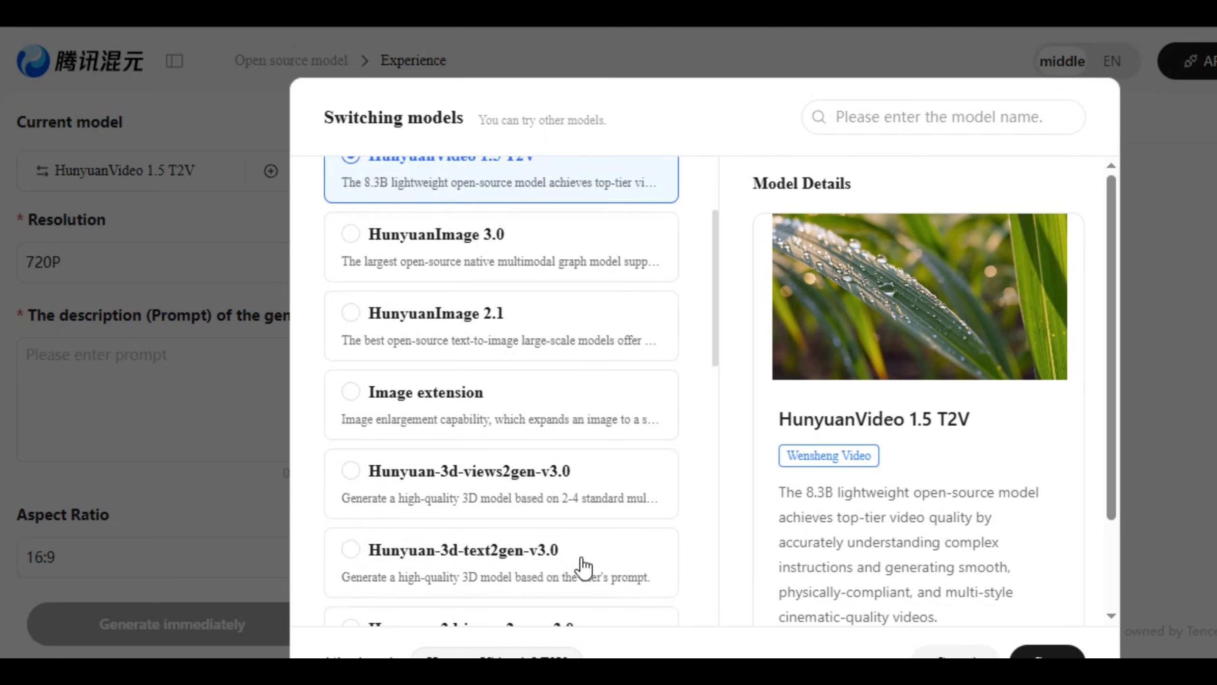
scroll(799, 545, down, 3)
scroll(879, 541, down, 2)
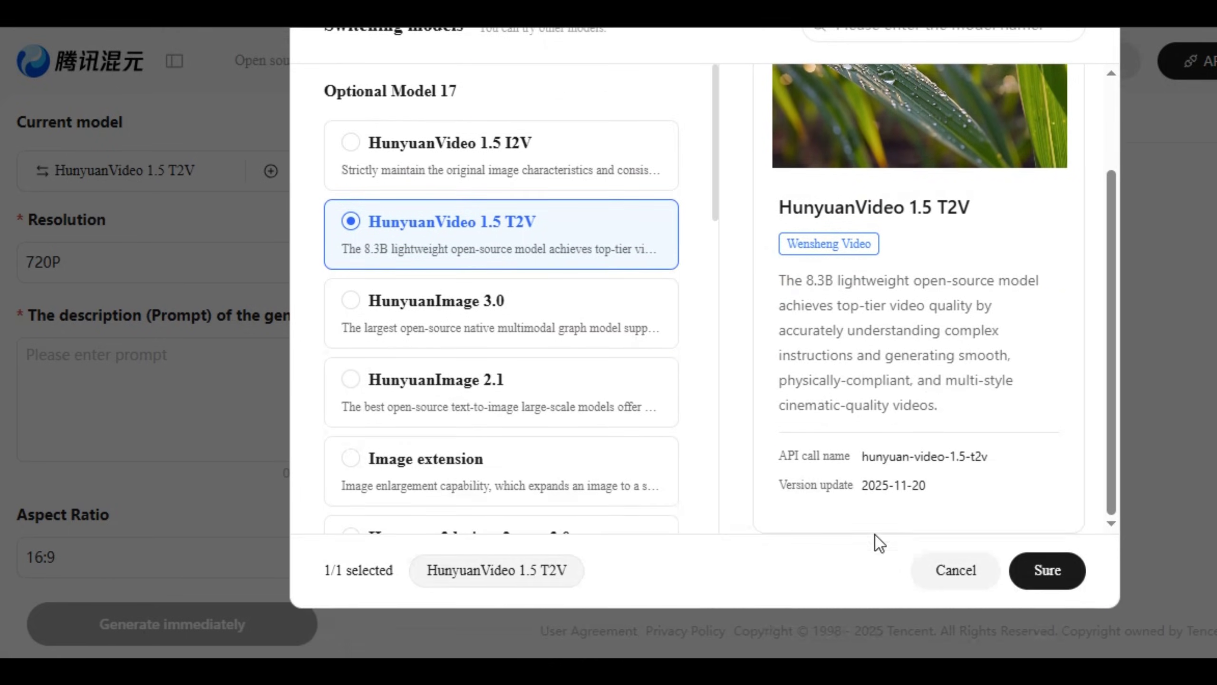
click(1027, 580)
Step: Generate a 16:9 video at 1080P (720P super-resolution) from the pasted prompt about a somber, pensive moment
click(252, 278)
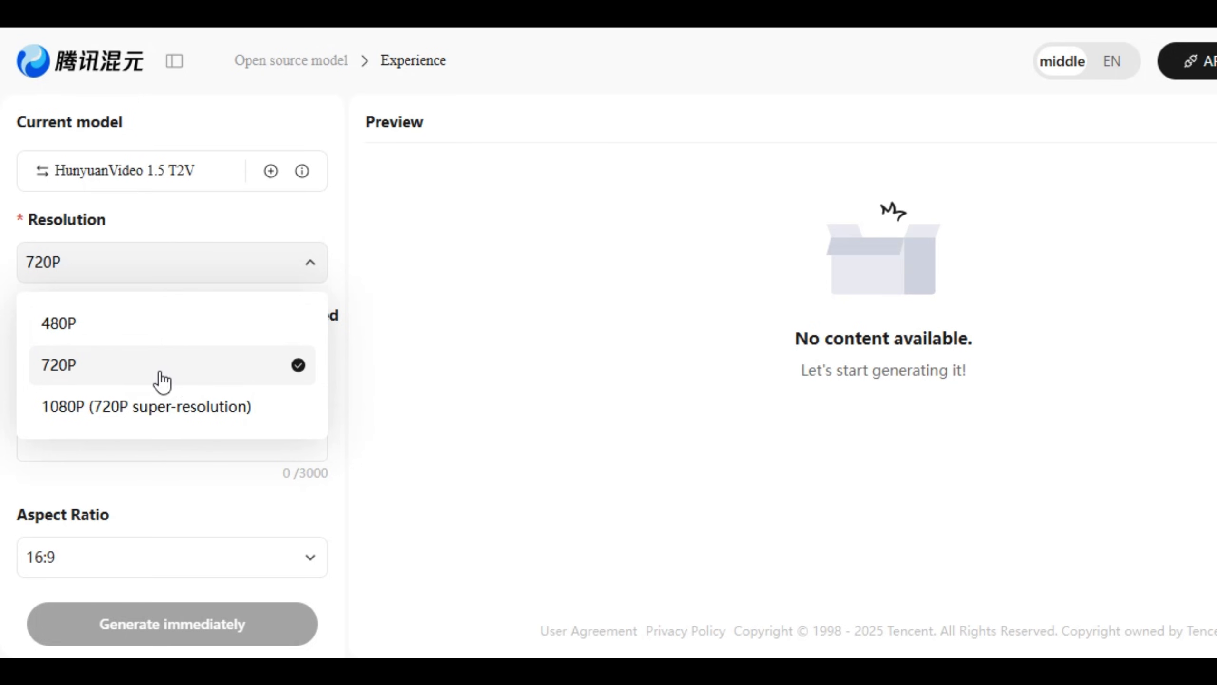
click(146, 406)
click(46, 361)
right_click(46, 362)
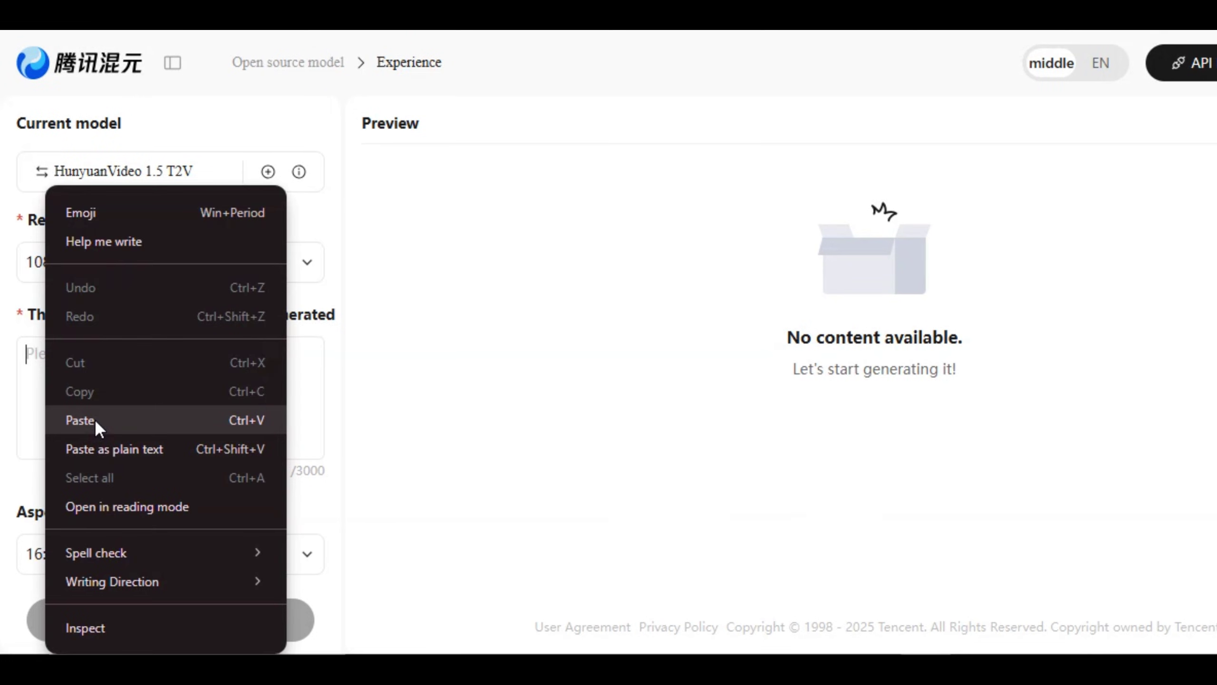
click(80, 420)
scroll(197, 511, down, 2)
click(301, 464)
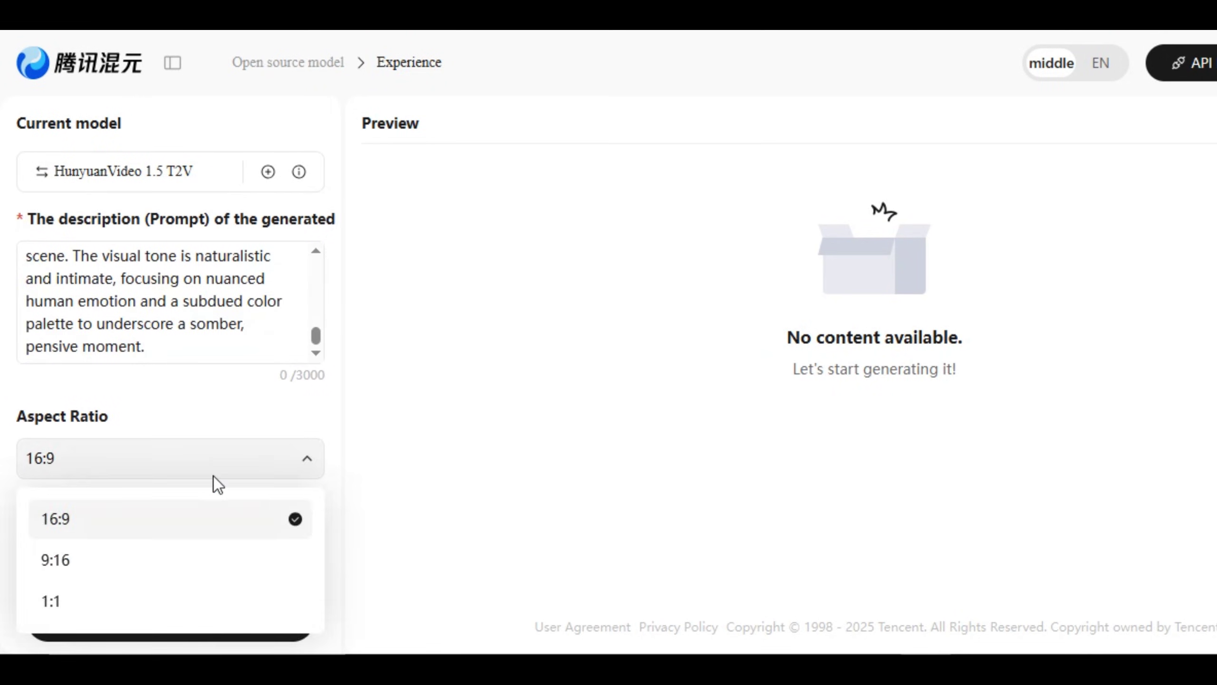
click(152, 619)
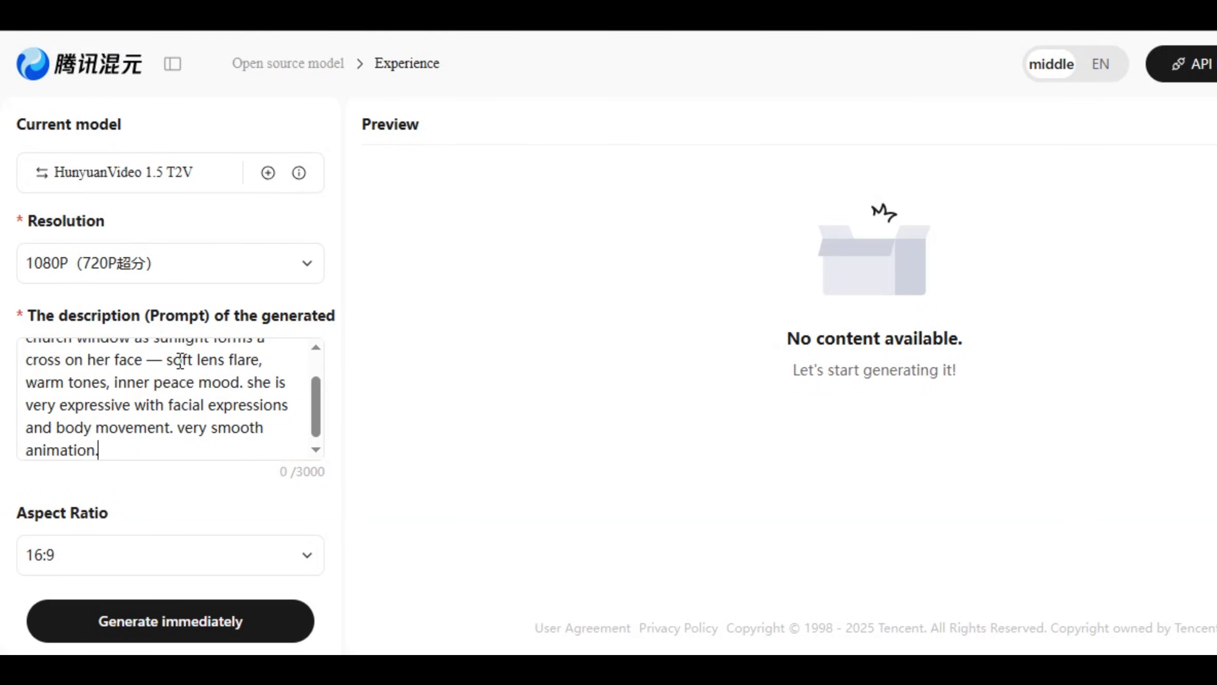
Step: Generate a 16:9 video from the prompt with sunlight forming a cross on a woman's face, keeping Prompt Enhancer rewriting on
scroll(203, 472, down, 2)
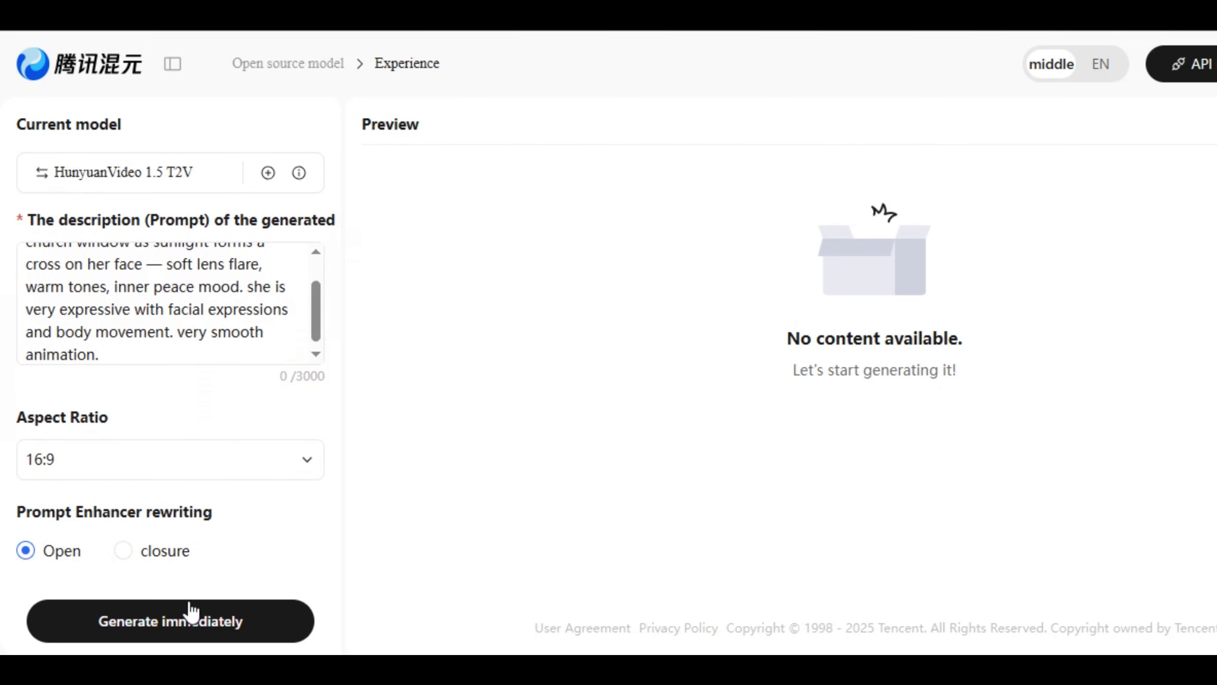
scroll(191, 611, up, 2)
click(198, 625)
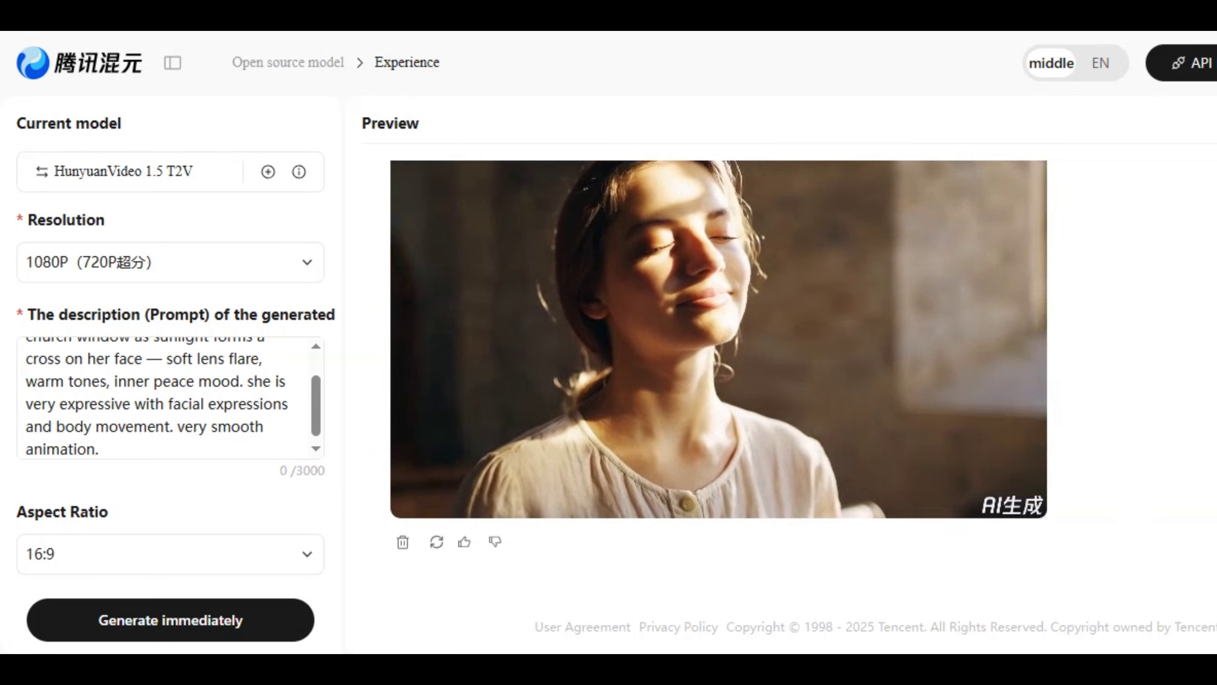
Step: Switch the current model to HunyuanVideo 1.5 I2V
click(213, 177)
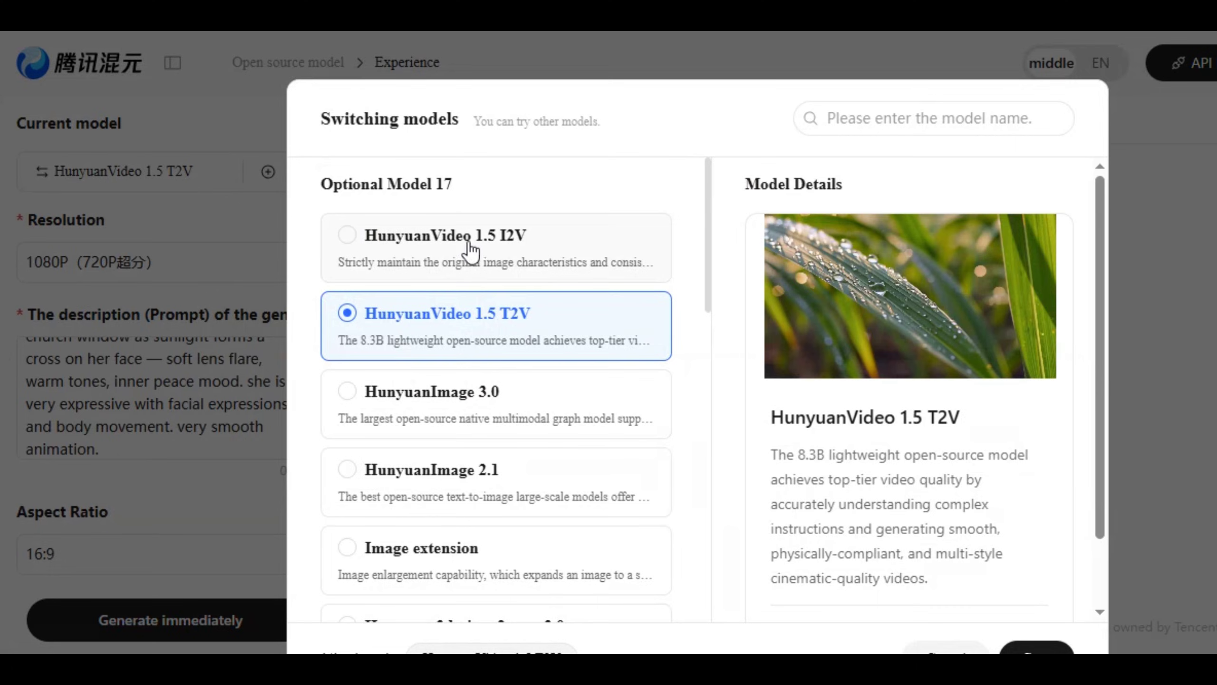
click(577, 237)
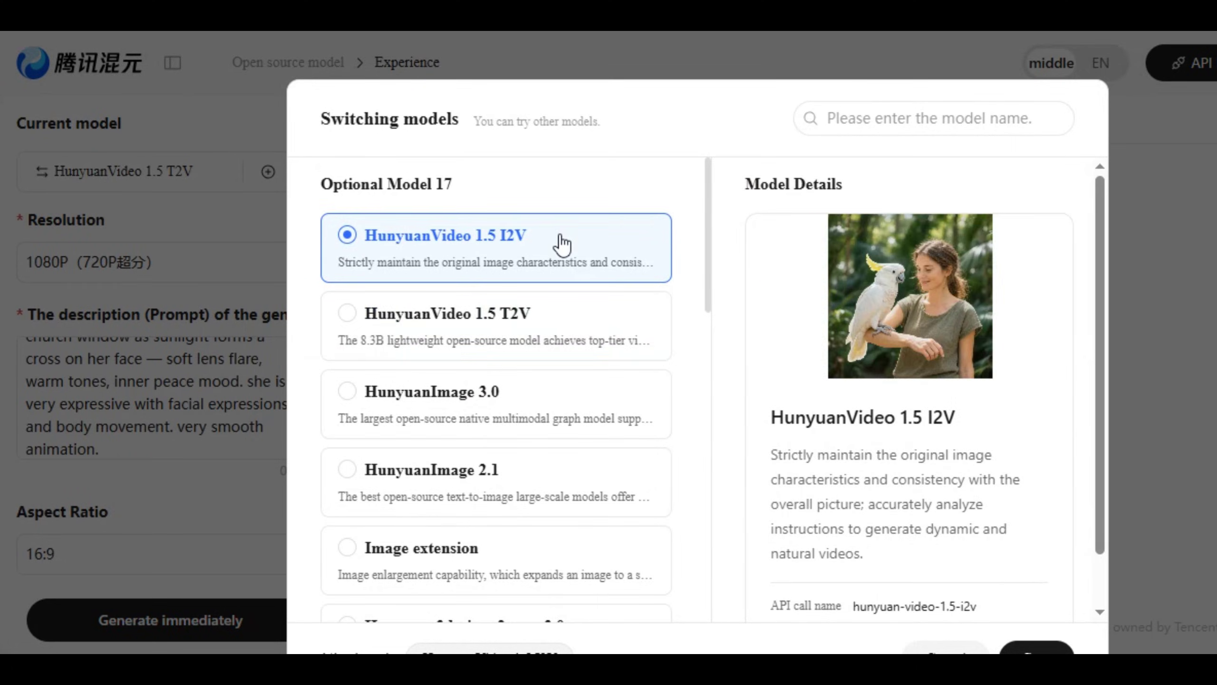
scroll(1016, 635, down, 2)
click(1035, 567)
Step: Upload the portrait with blue flames, describe a stable, cinematic walking movement in the prompt, and generate the video at 1080P
scroll(174, 381, down, 5)
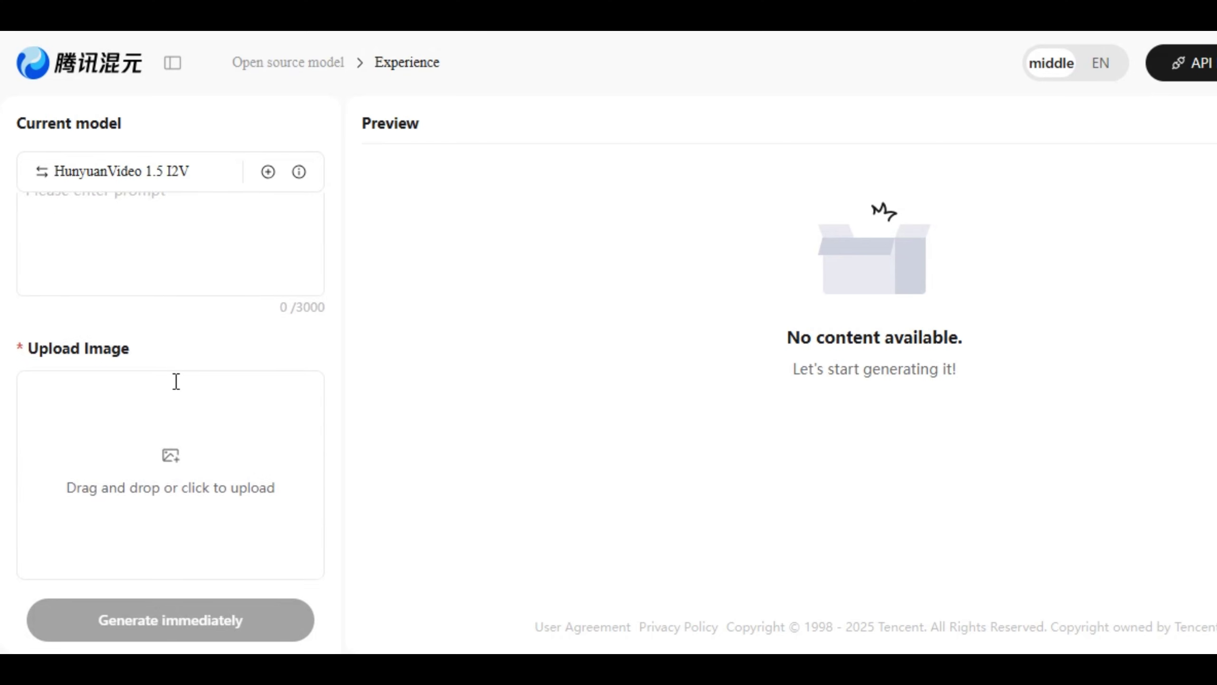
click(194, 396)
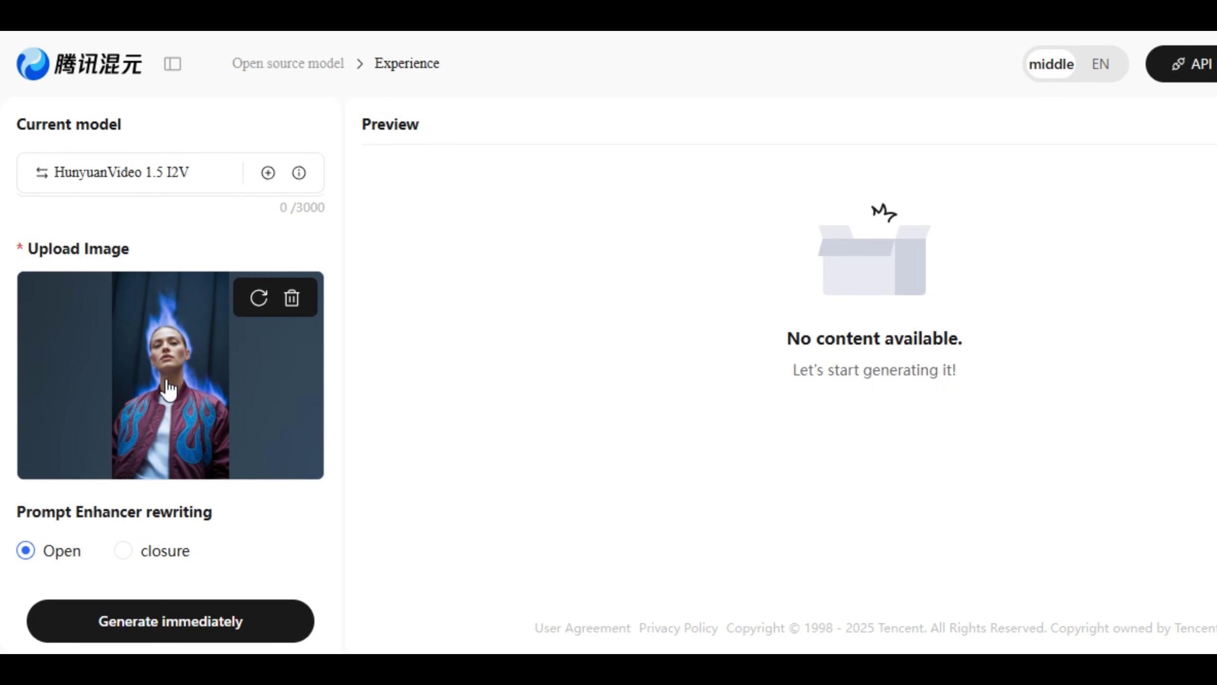
scroll(147, 439, up, 2)
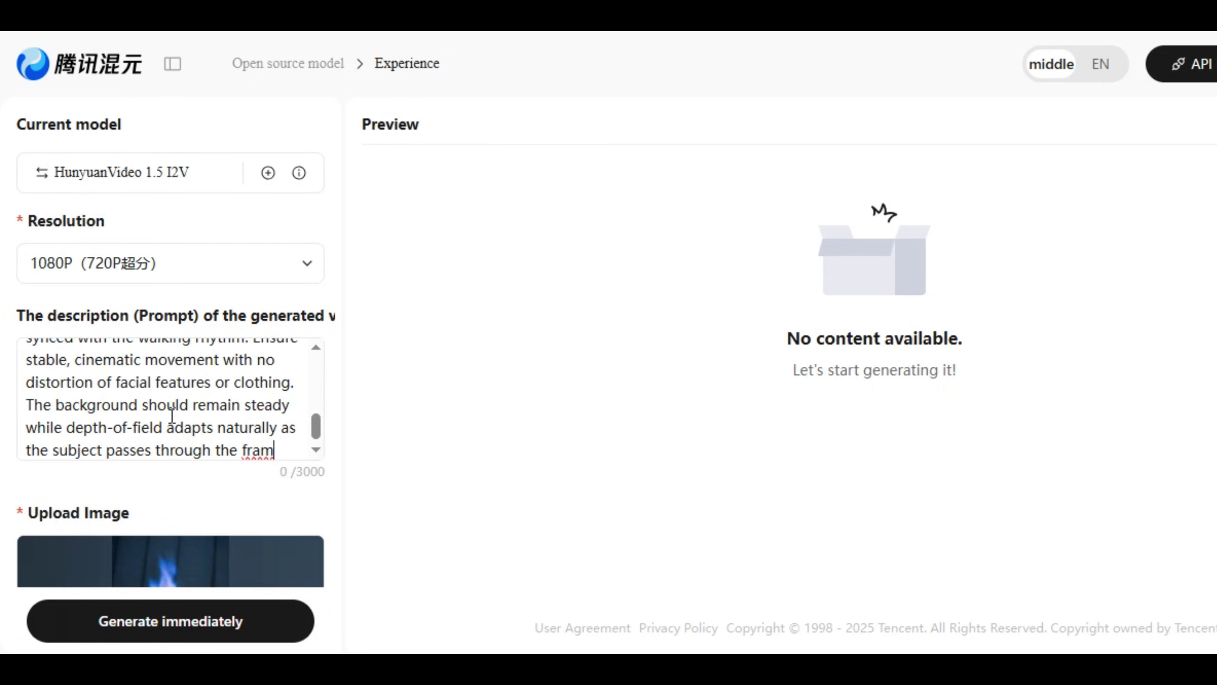
scroll(175, 417, down, 5)
click(184, 624)
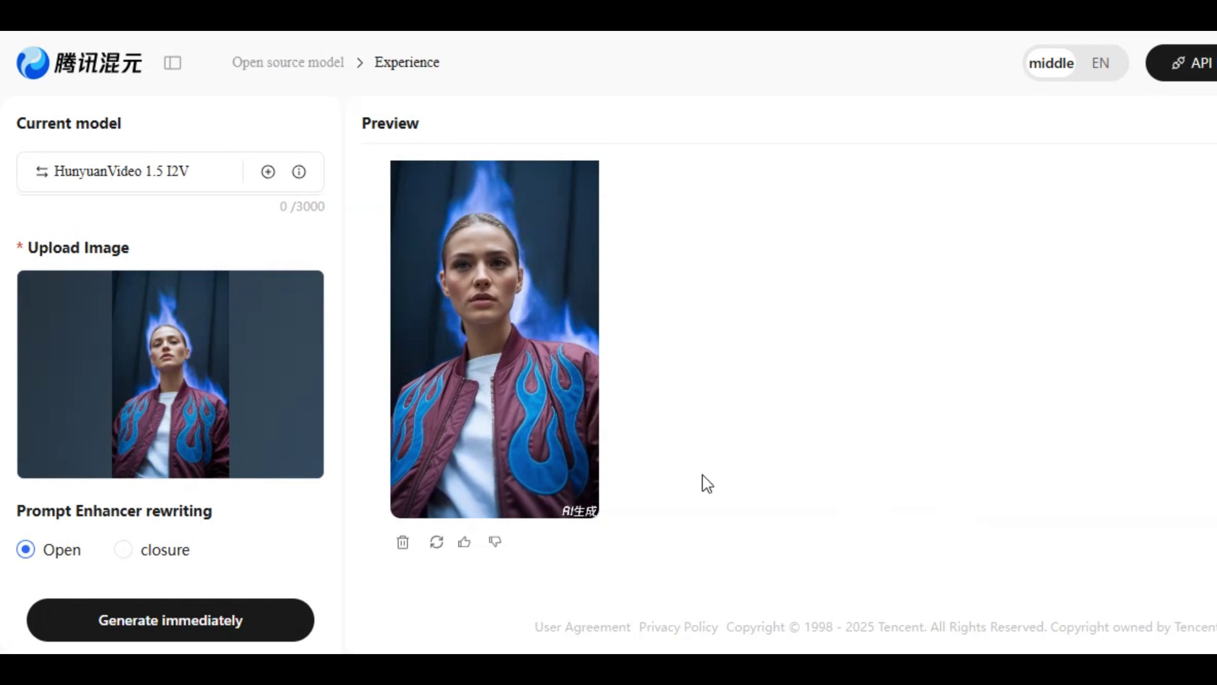
Step: Replace the uploaded image with the picture of a brown-haired woman outdoors, and generate a video from it with a newly pasted prompt
click(172, 369)
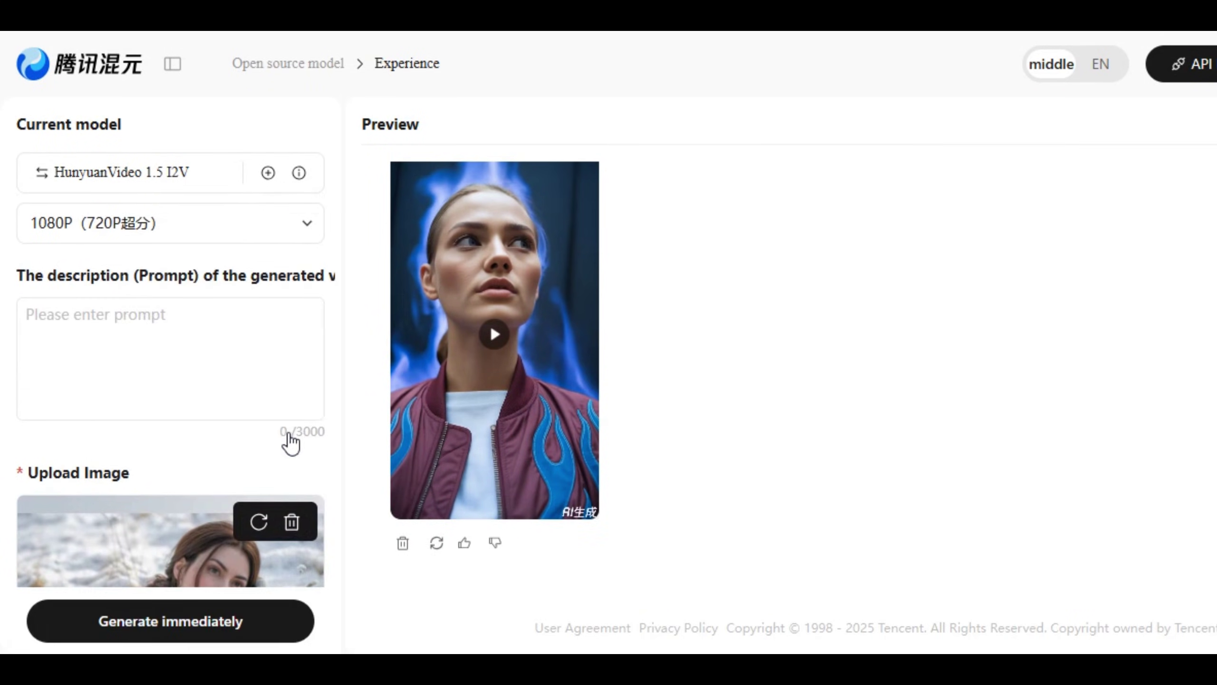
right_click(96, 336)
click(171, 418)
scroll(171, 414, down, 5)
click(196, 625)
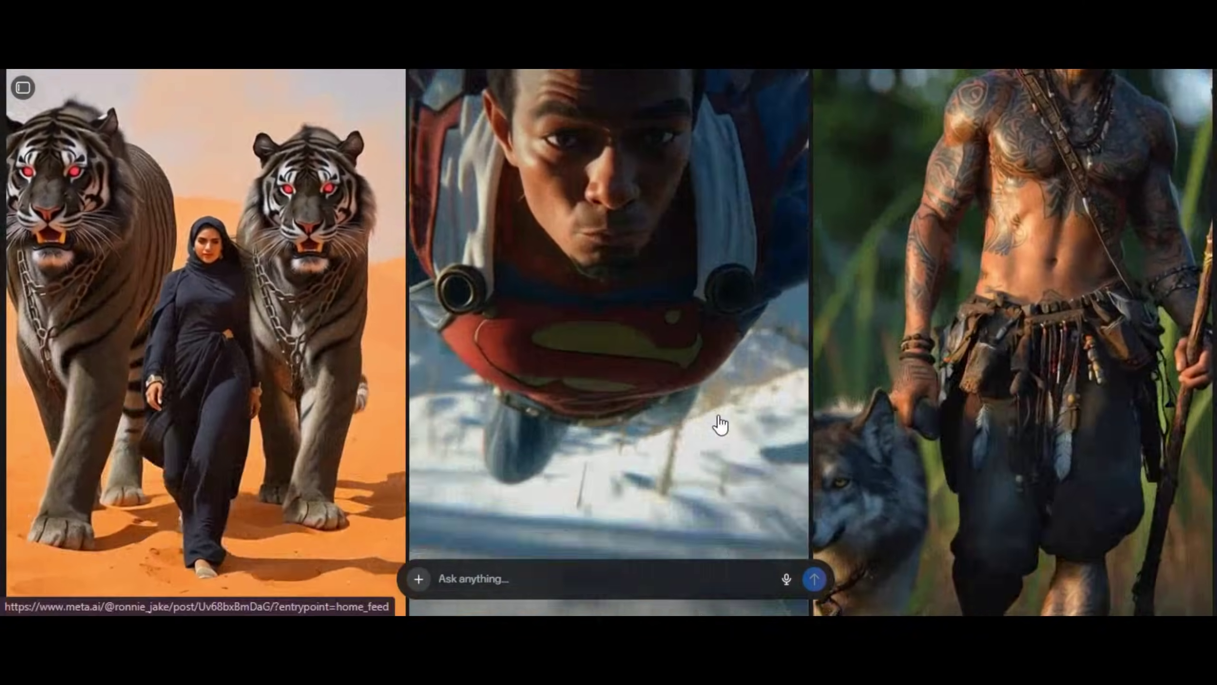
Step: Switch to Meta AI and browse the generated images and videos in its home feed
scroll(720, 425, down, 10)
scroll(649, 393, down, 10)
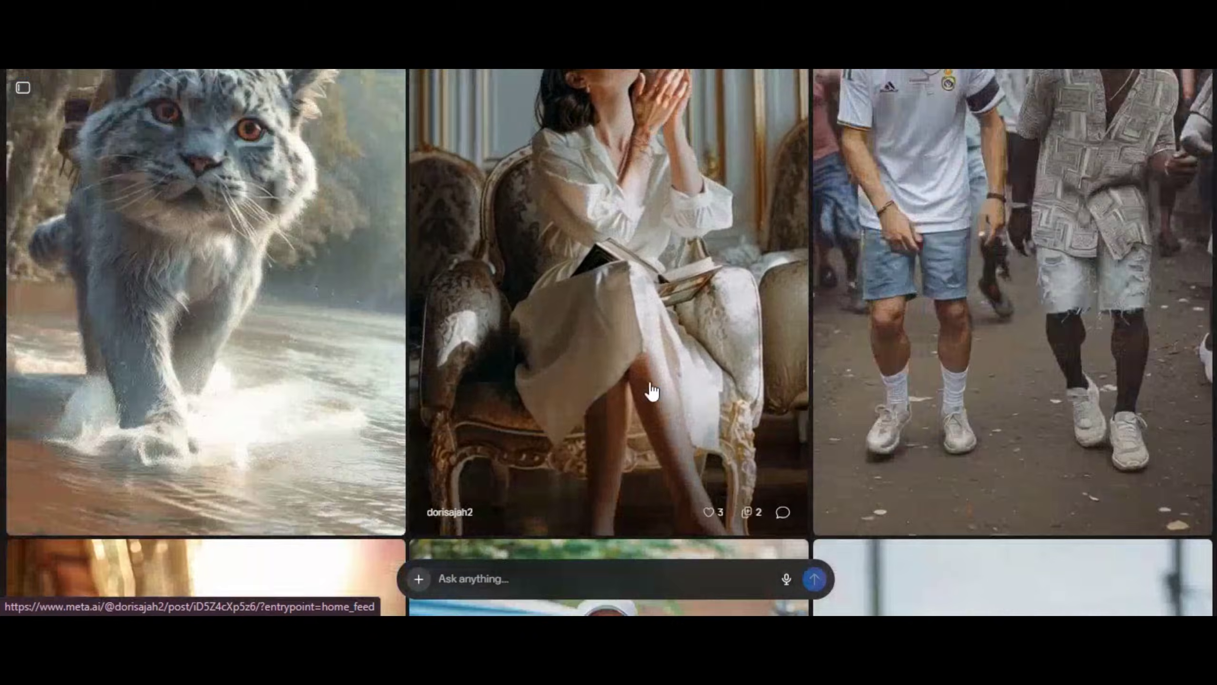
scroll(652, 392, down, 15)
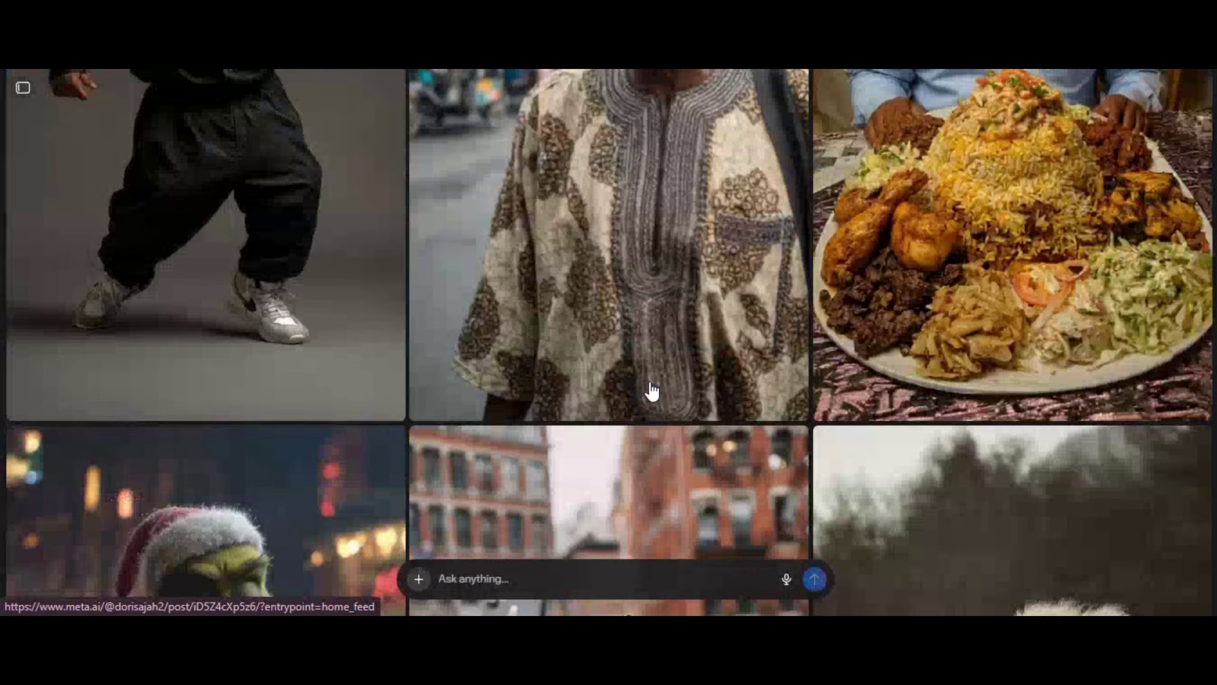
Step: Return to the start of the home feed, switch the prompt box to Create mode, and check its Image and Video output options
scroll(652, 392, down, 15)
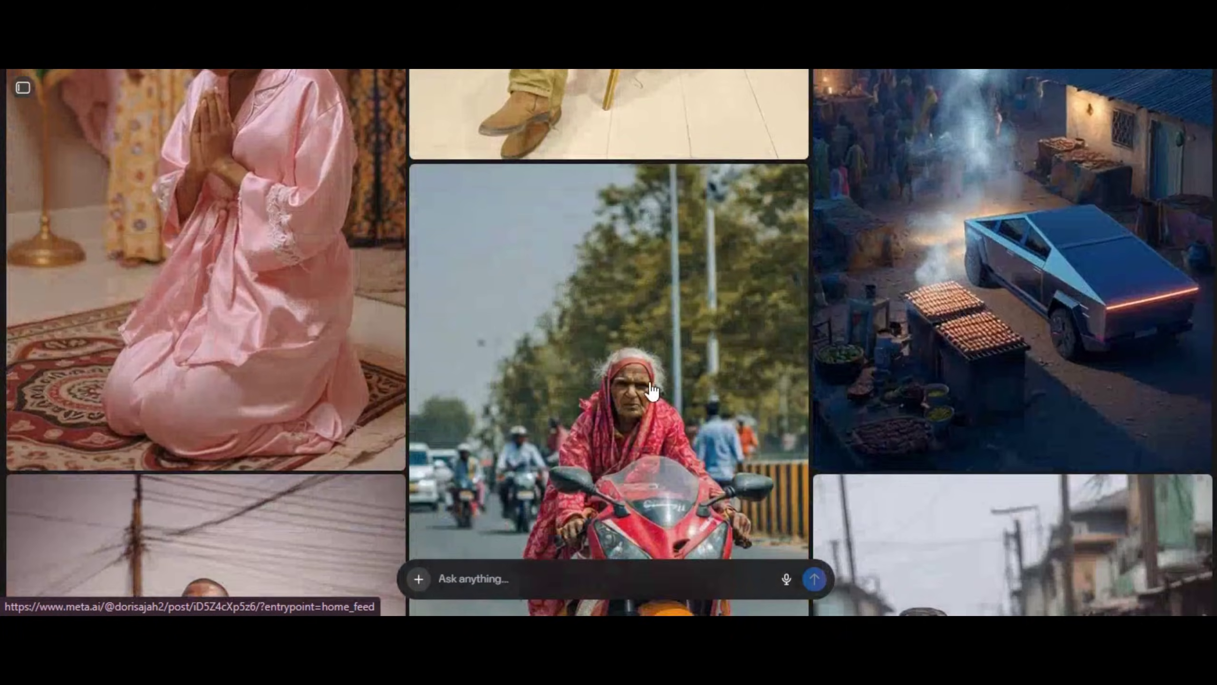
scroll(652, 393, down, 8)
scroll(651, 393, up, 15)
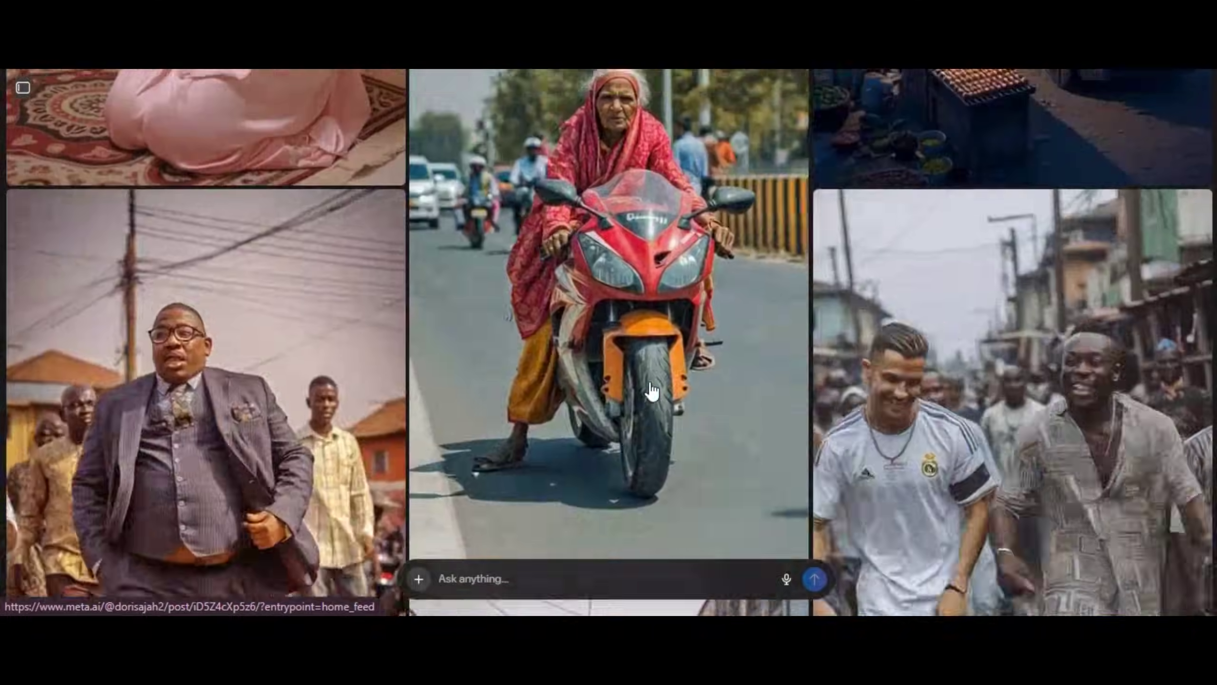
scroll(652, 392, up, 15)
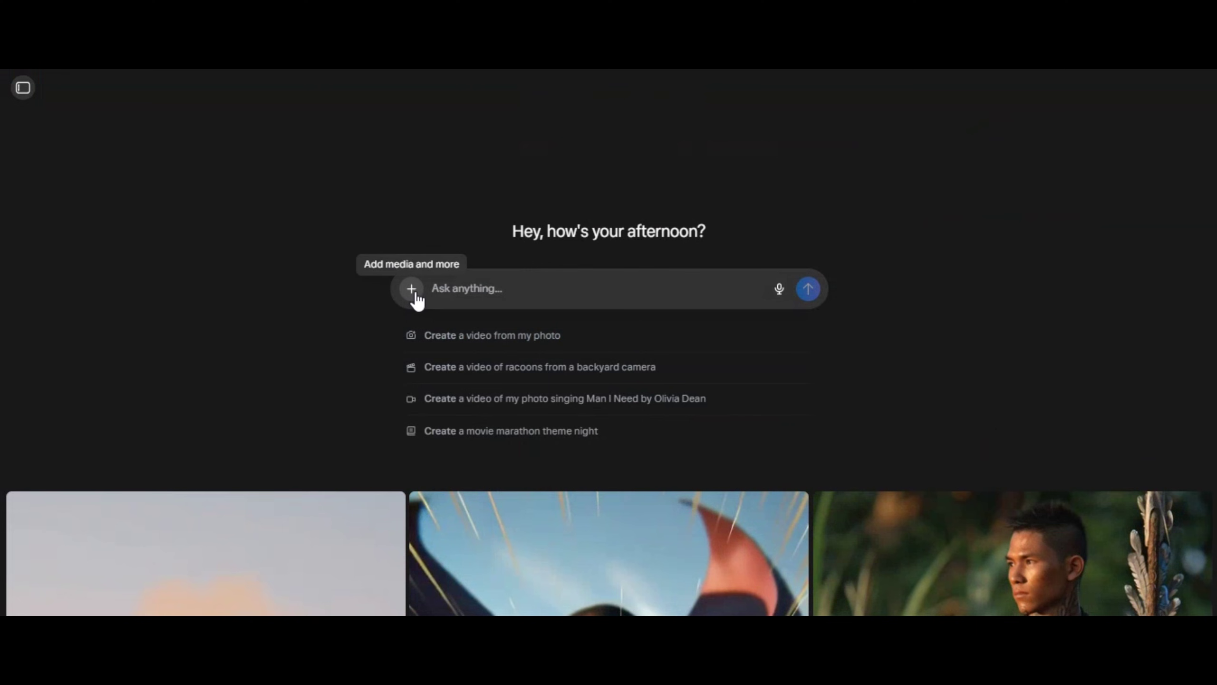
click(412, 289)
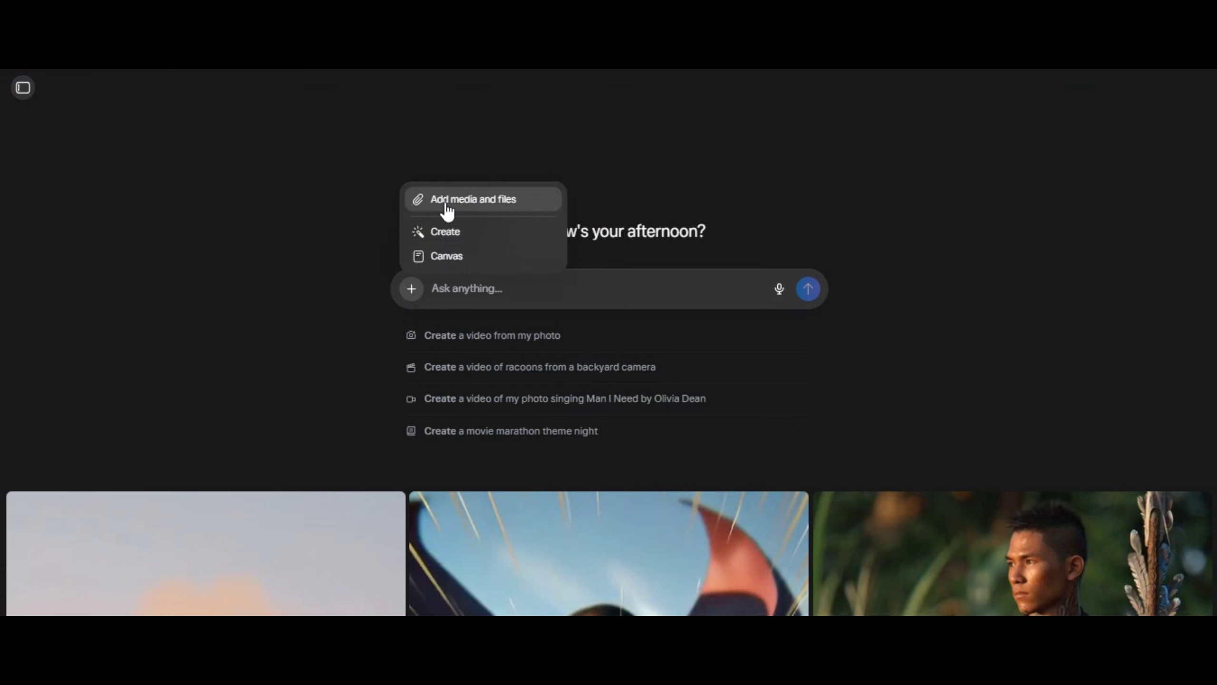
click(463, 233)
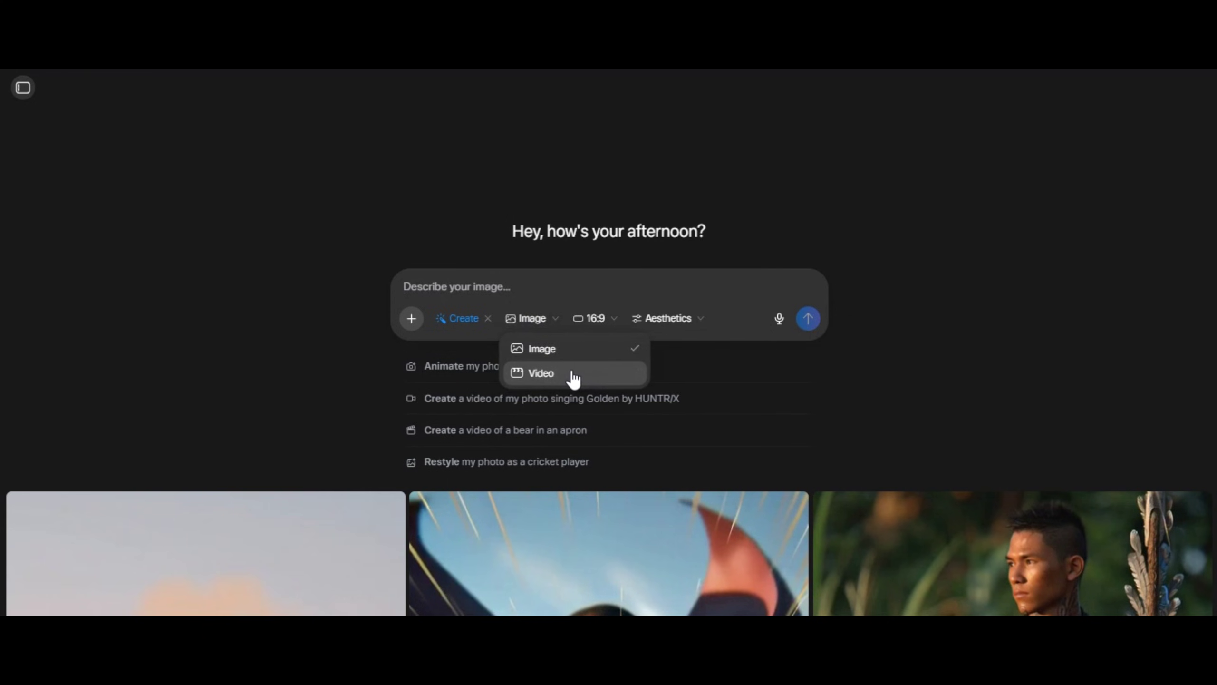
click(567, 343)
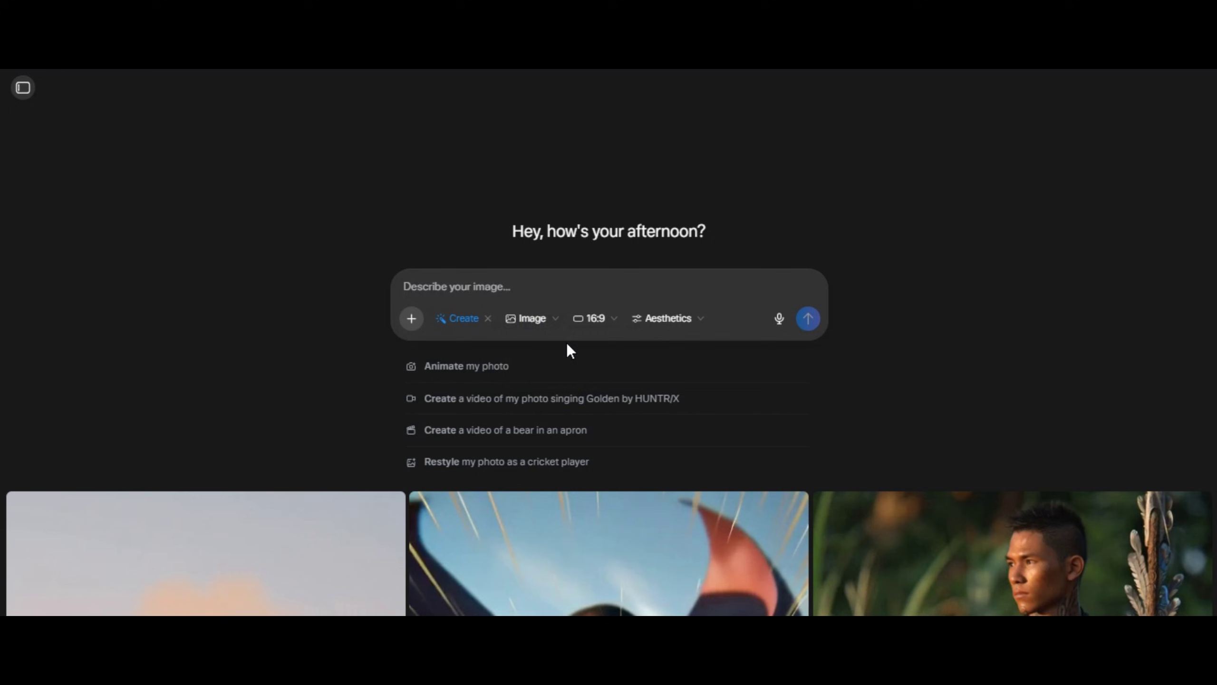
Step: Paste the portrait prompt of a young man with spiky black hair and golden aviator sunglasses, choose 9:16, and generate the images
right_click(465, 286)
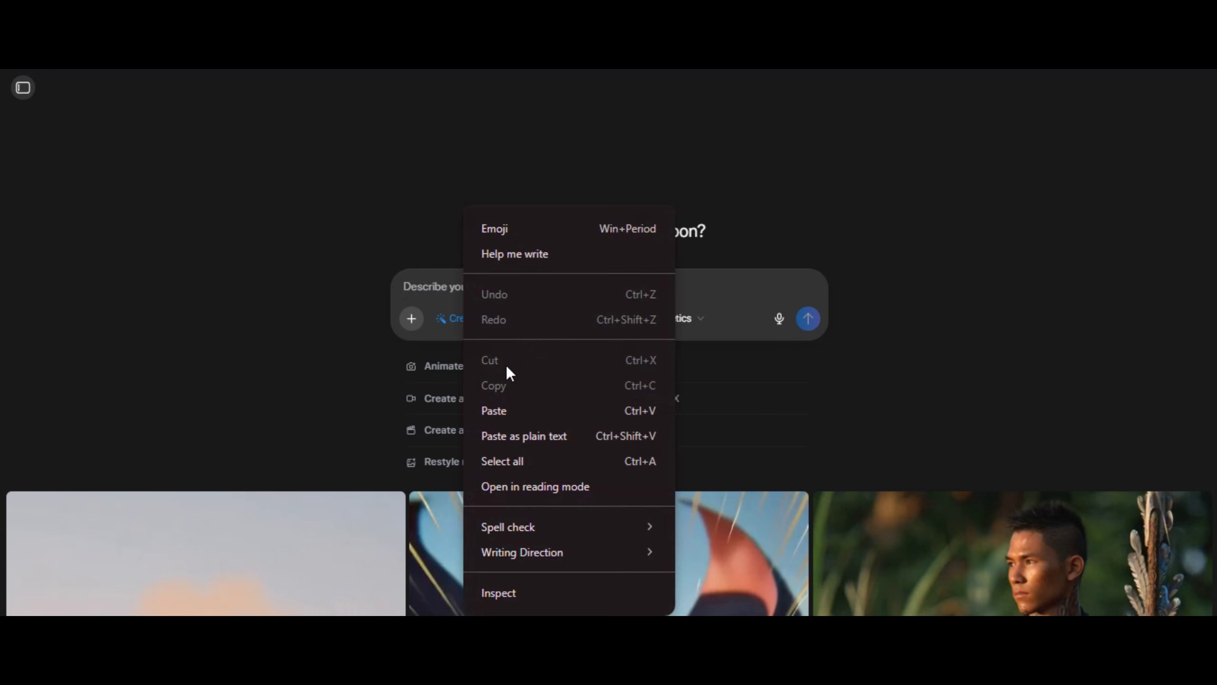
click(512, 402)
click(612, 388)
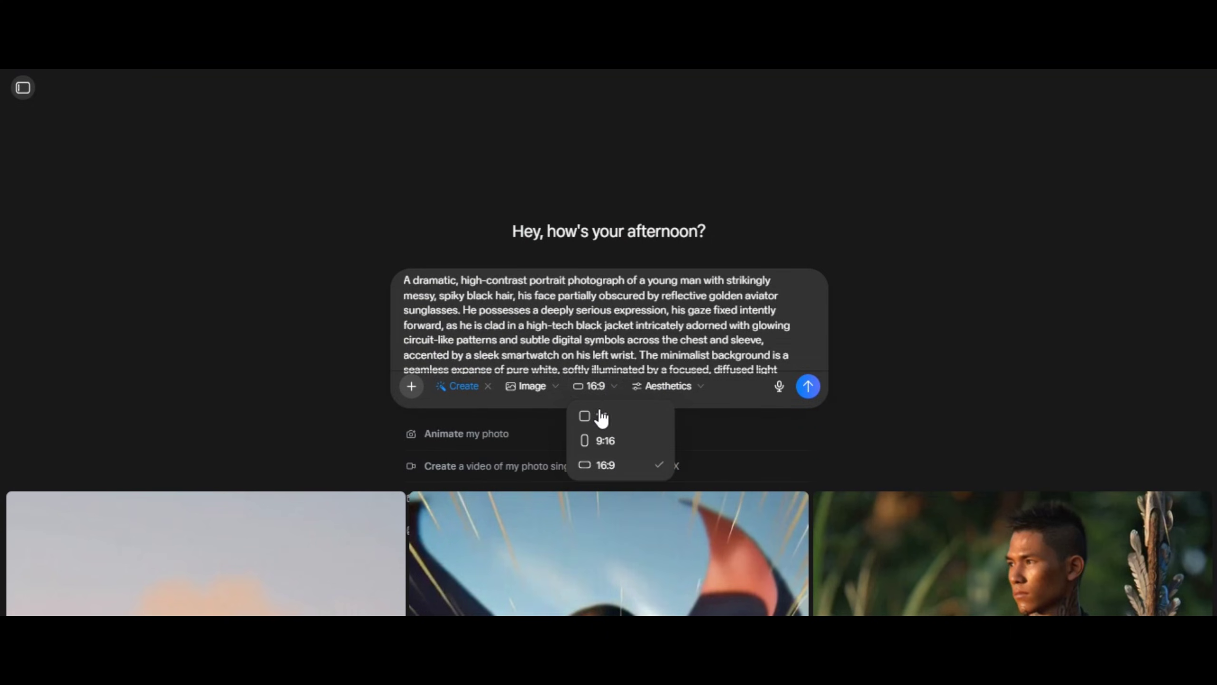
click(808, 387)
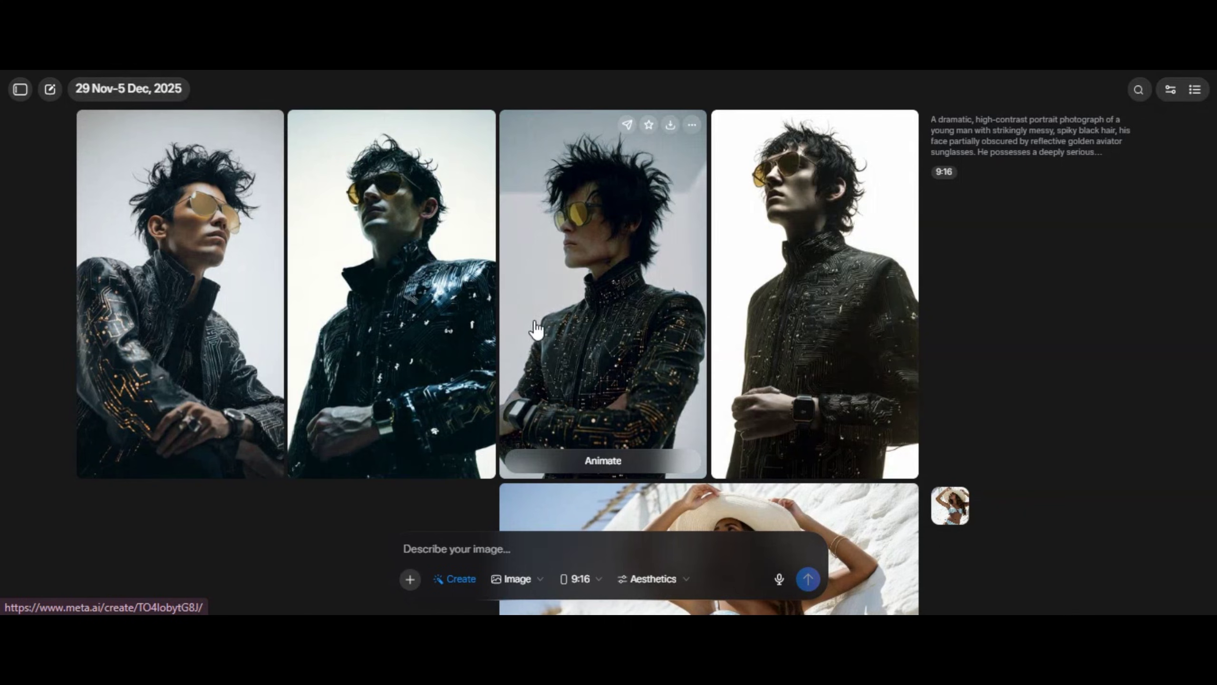
Step: Open the generated portraits of the man full size, animate them, and view the animated versions
click(388, 424)
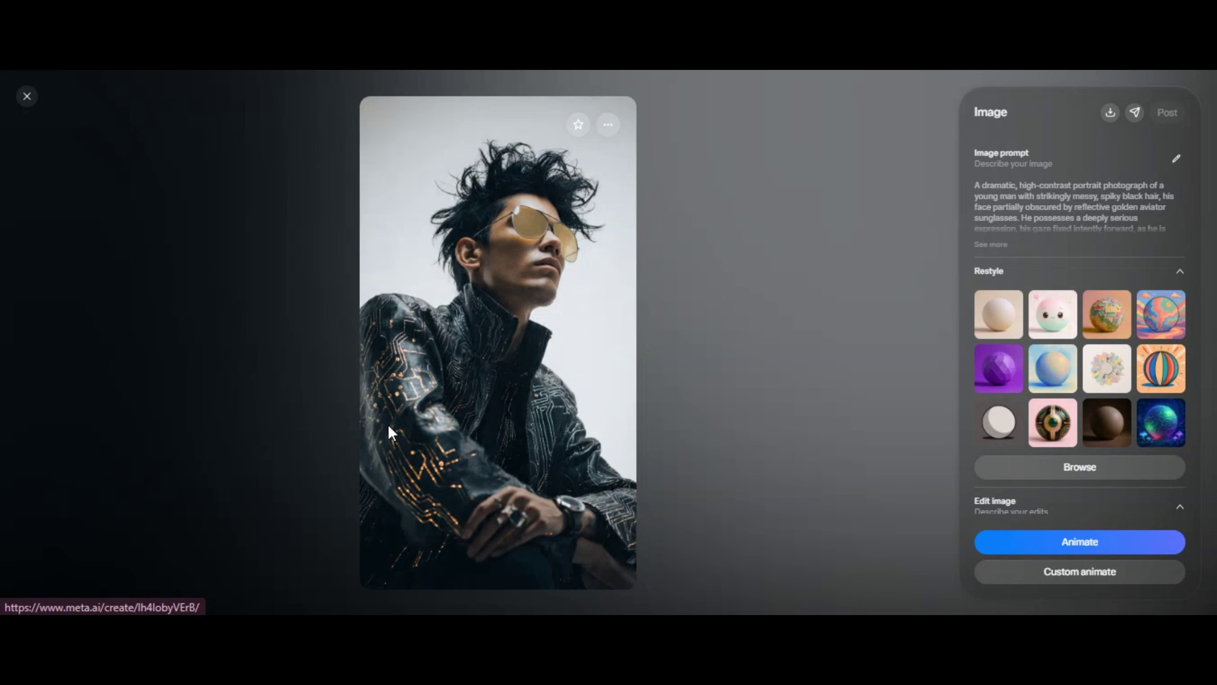
key(Up)
key(Up)
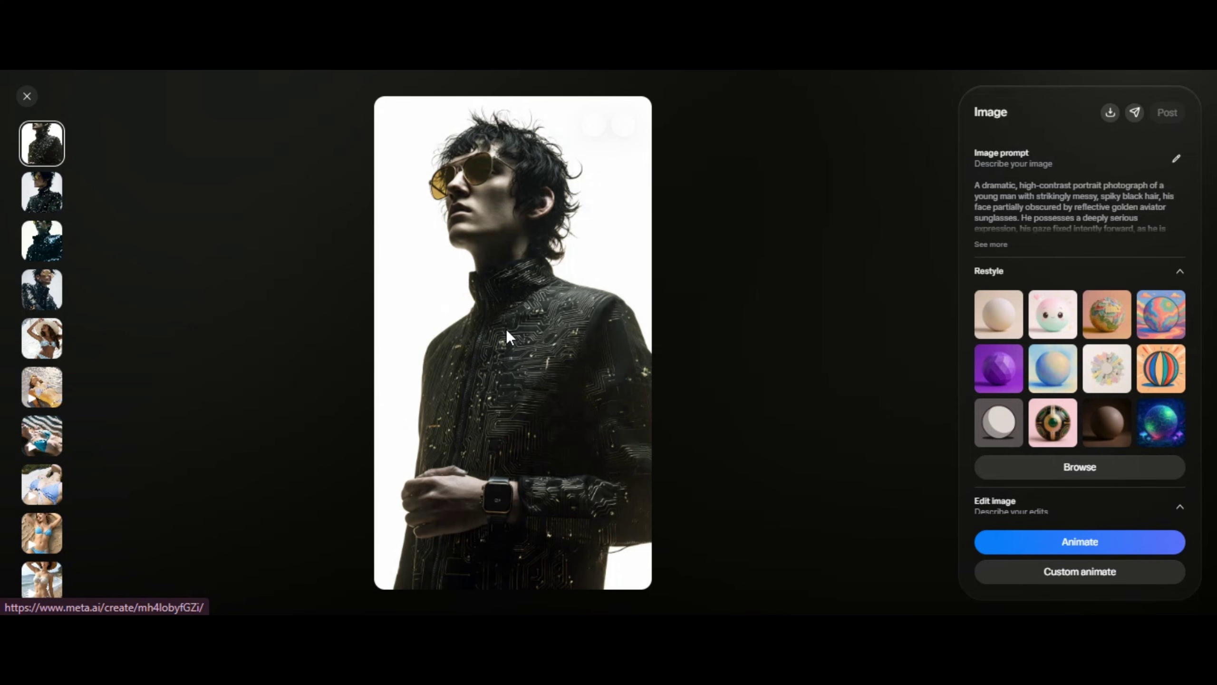
click(1006, 531)
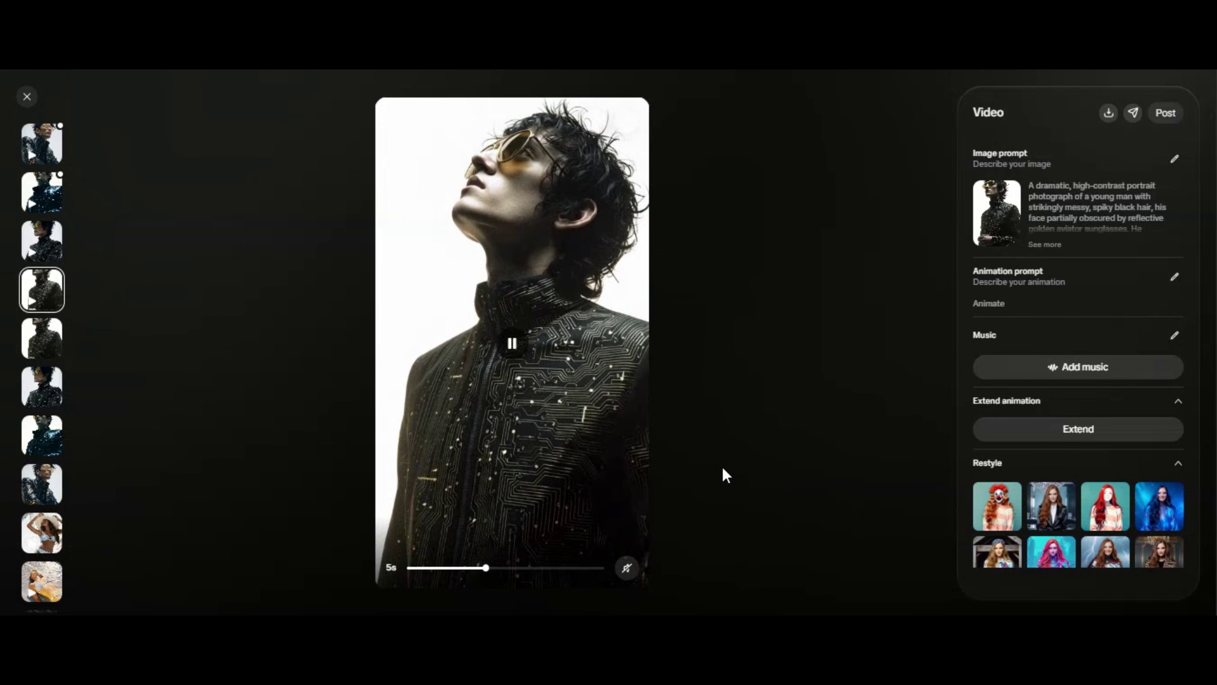
scroll(179, 356, up, 1)
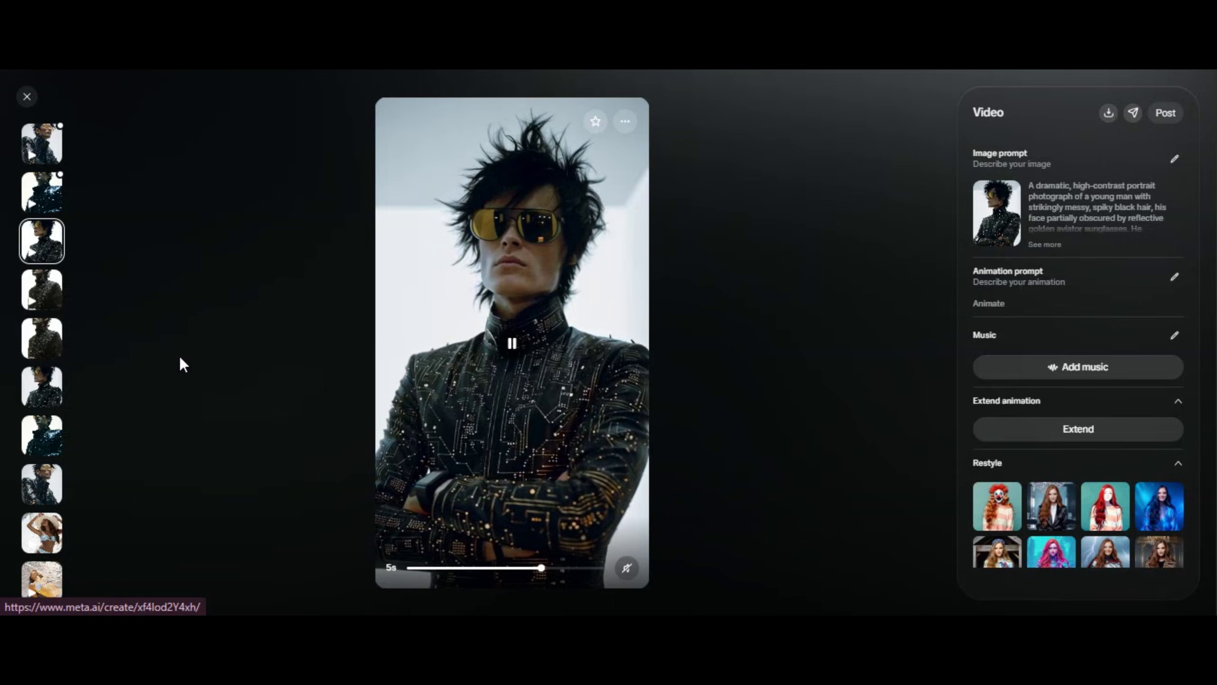
Step: Generate new images from a newly pasted prompt describing a young woman, with the aspect ratio set to 16:9
right_click(468, 543)
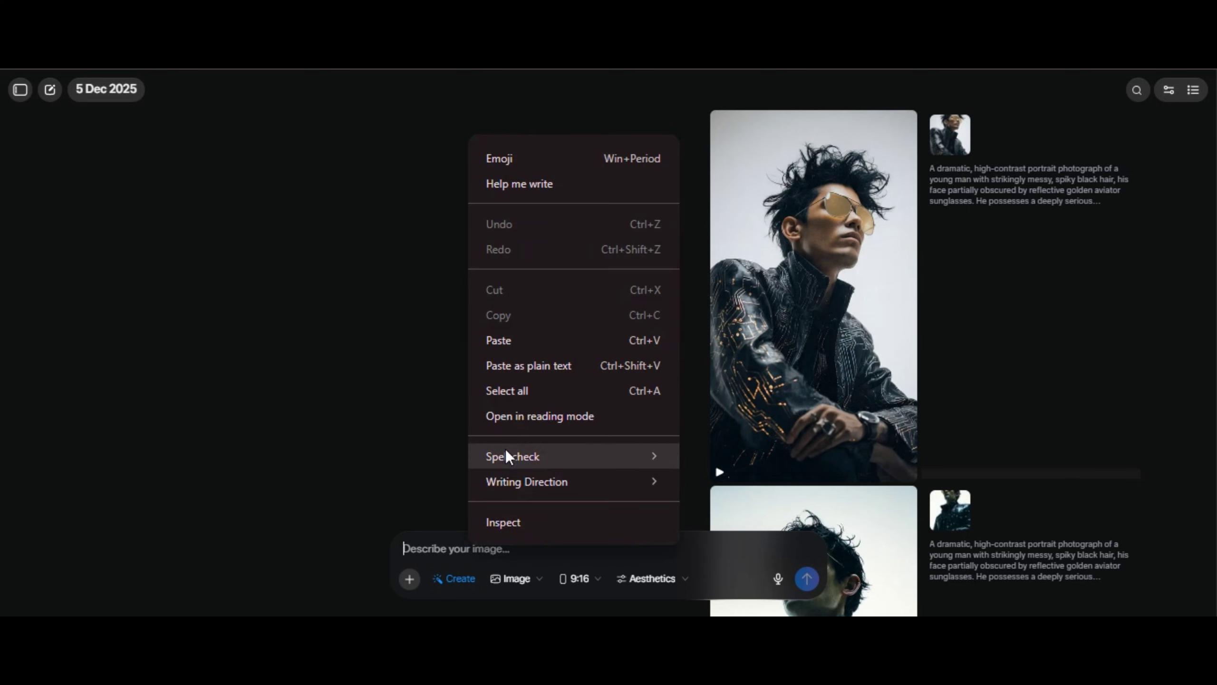
click(538, 338)
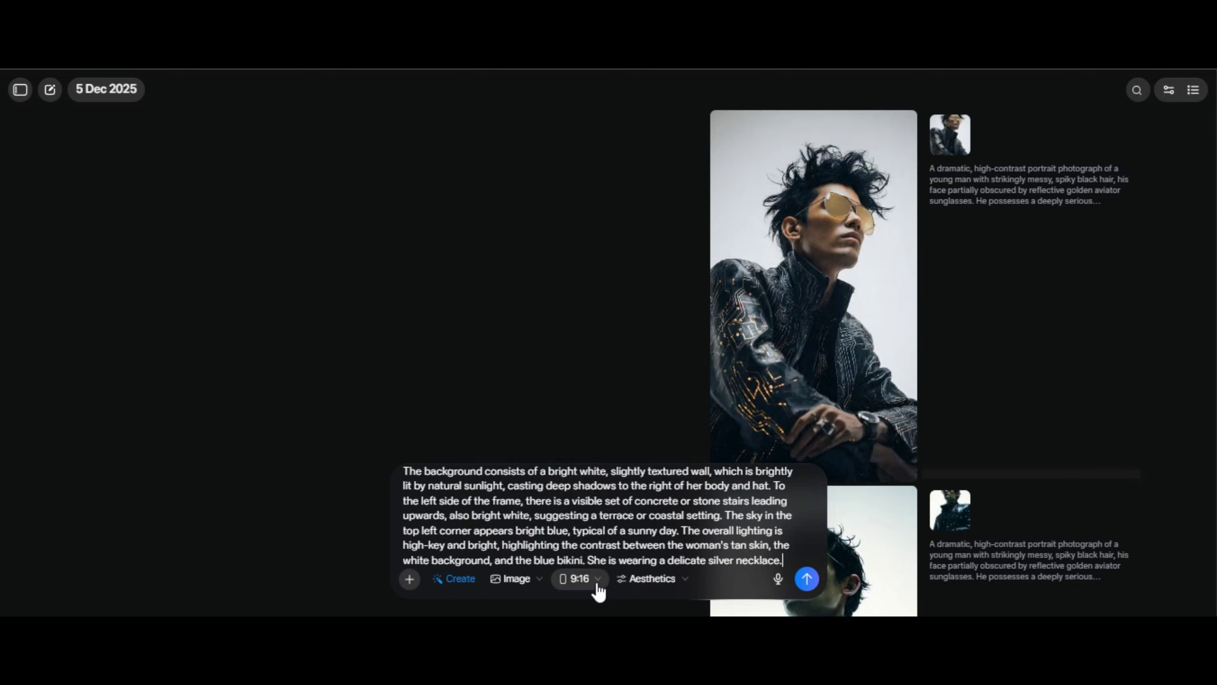
click(597, 586)
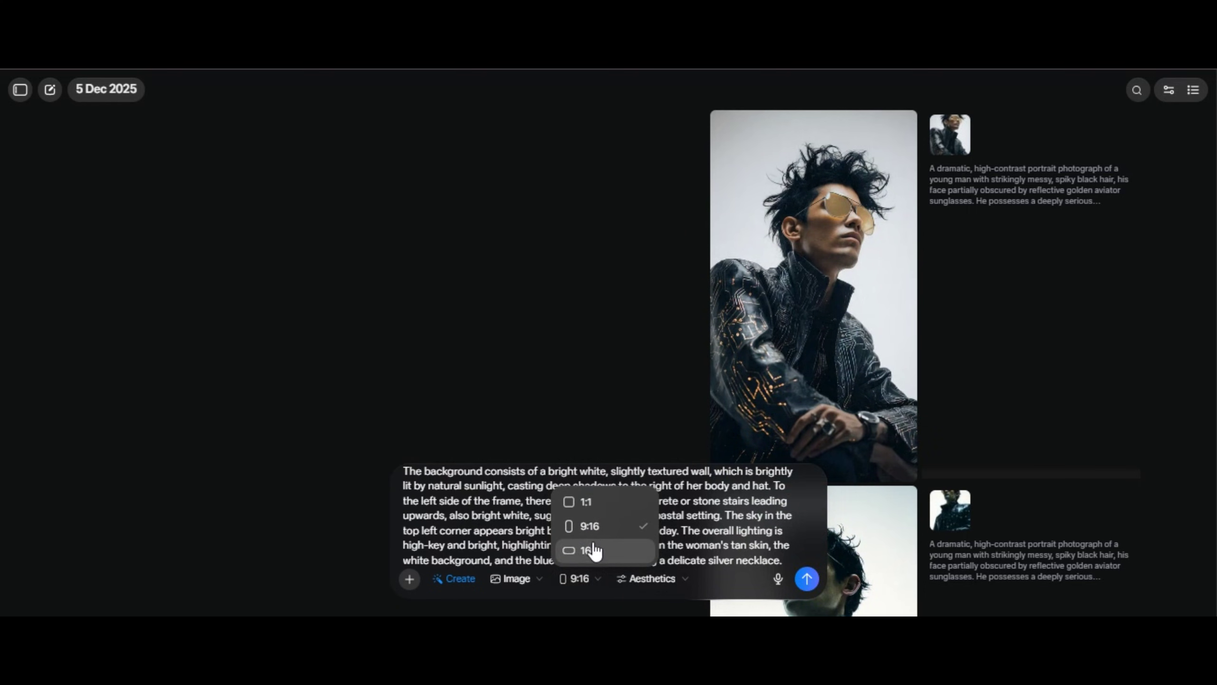
click(808, 580)
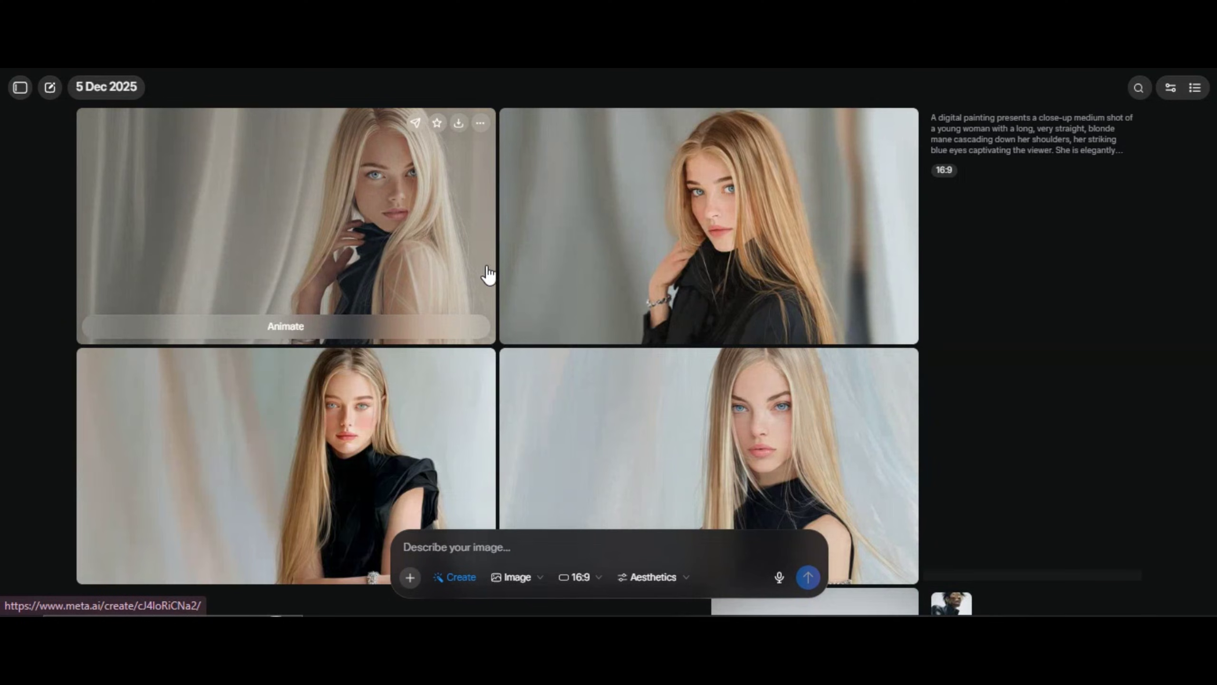
Step: Review the blonde woman images and write a custom animation prompt for the one touching her collar: tracking camera, walking, slow head turn, facial expressions
click(400, 426)
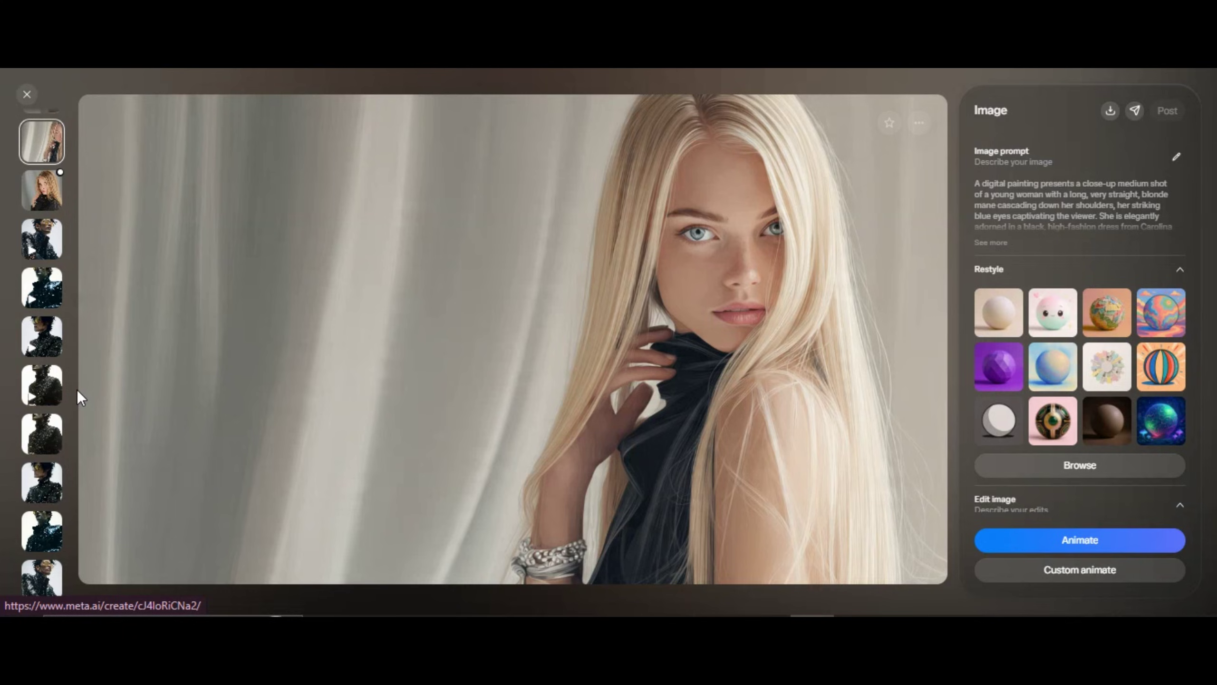
scroll(63, 360, down, 3)
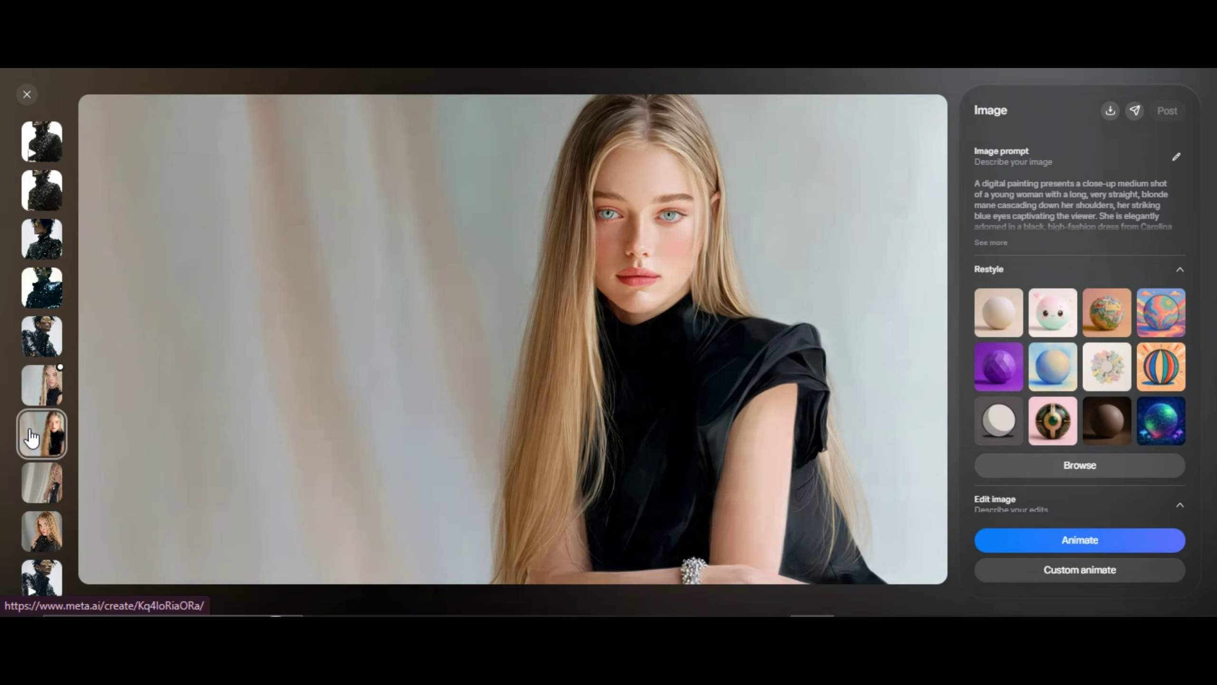
scroll(347, 462, down, 3)
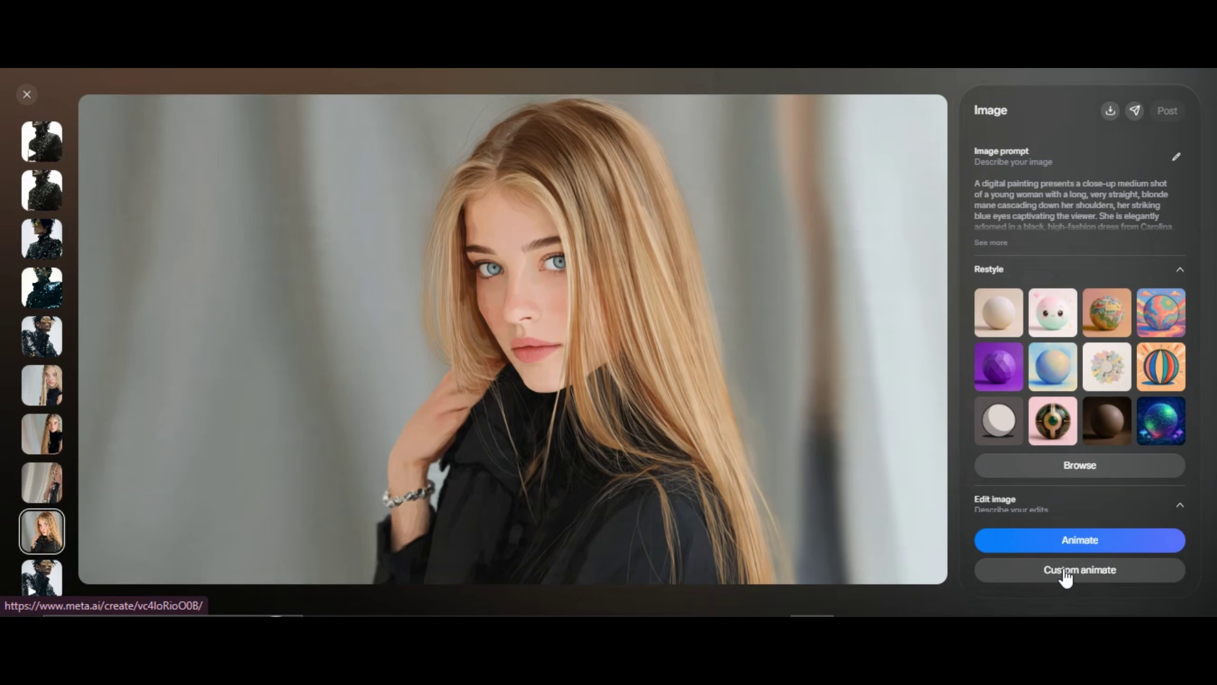
click(1049, 570)
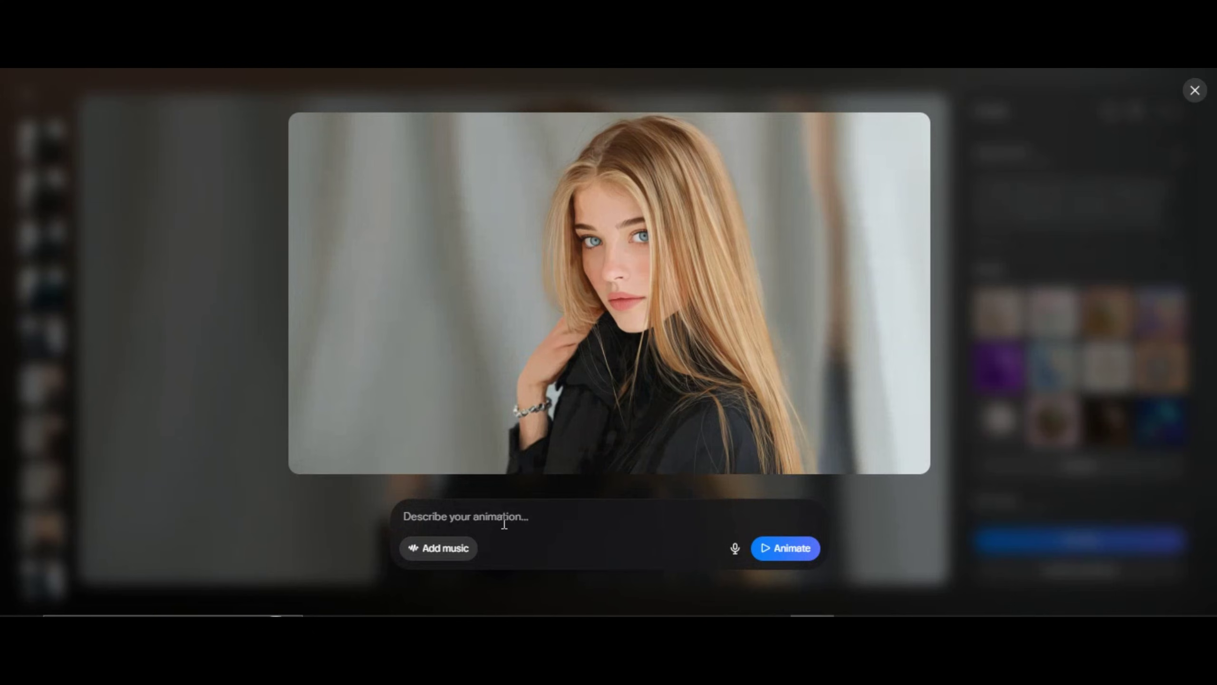
text(Camera tracking on the woman walking and turning her head slowly with some facial expressions to showcase her beauty)
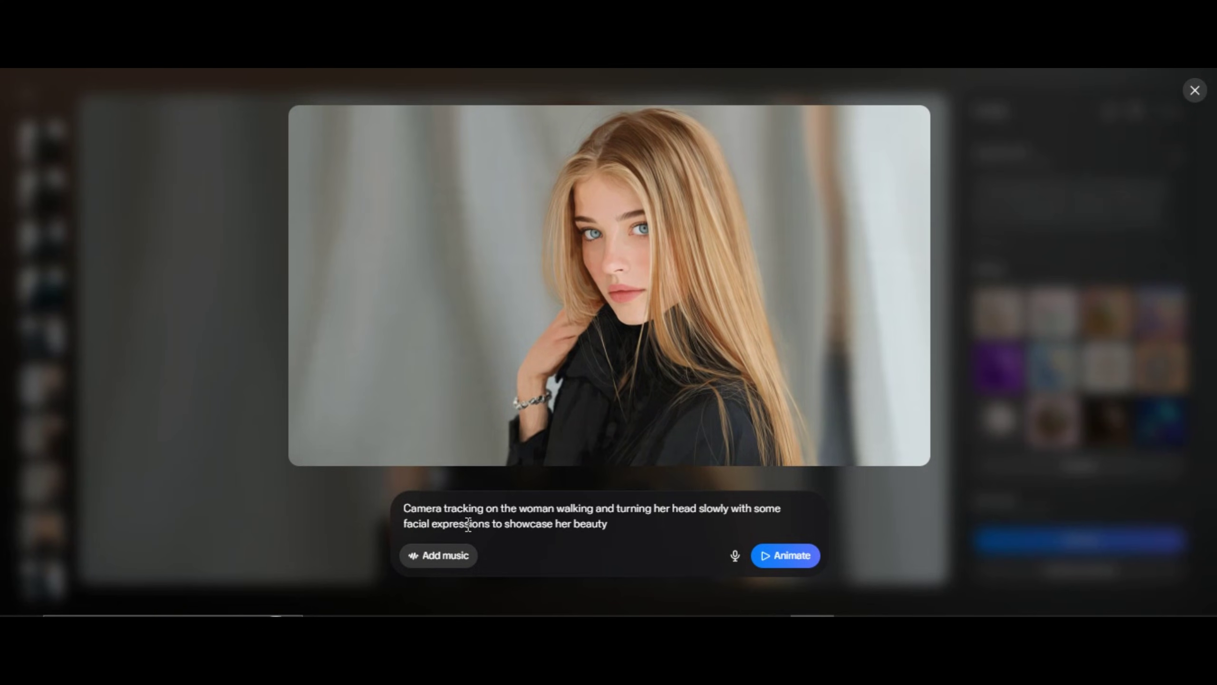
Step: Browse the suggested music tracks, close the list without choosing one, and generate the custom animation
click(438, 557)
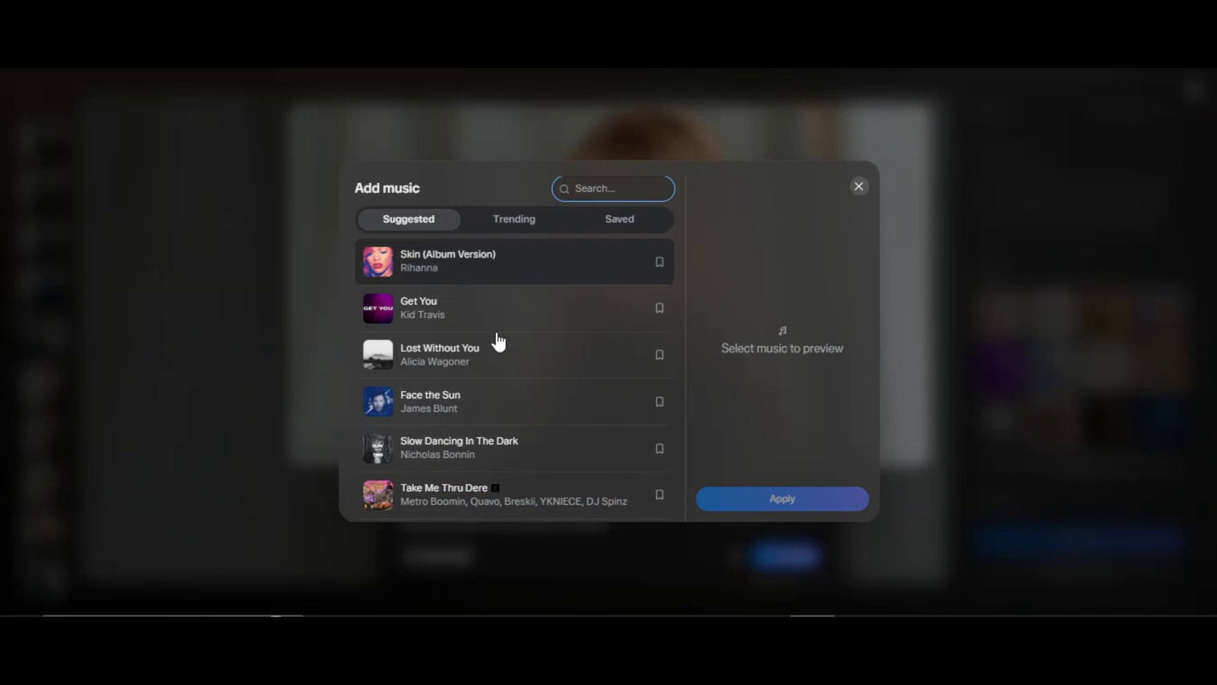
scroll(502, 352, down, 5)
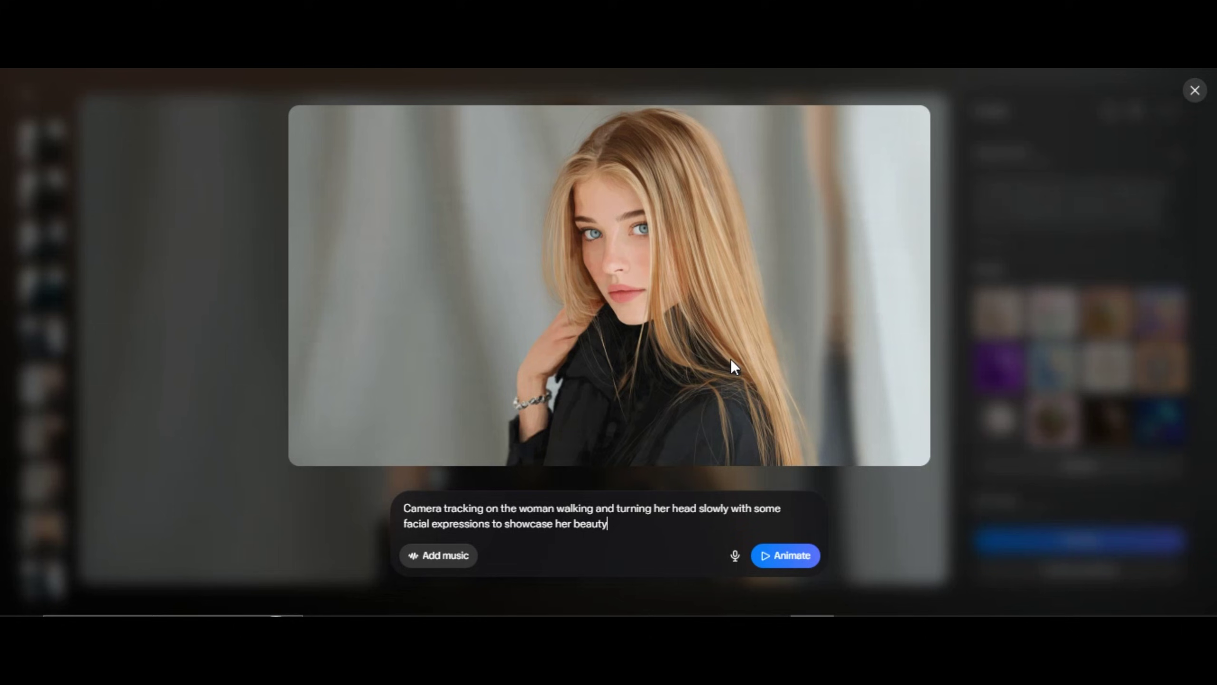
click(785, 559)
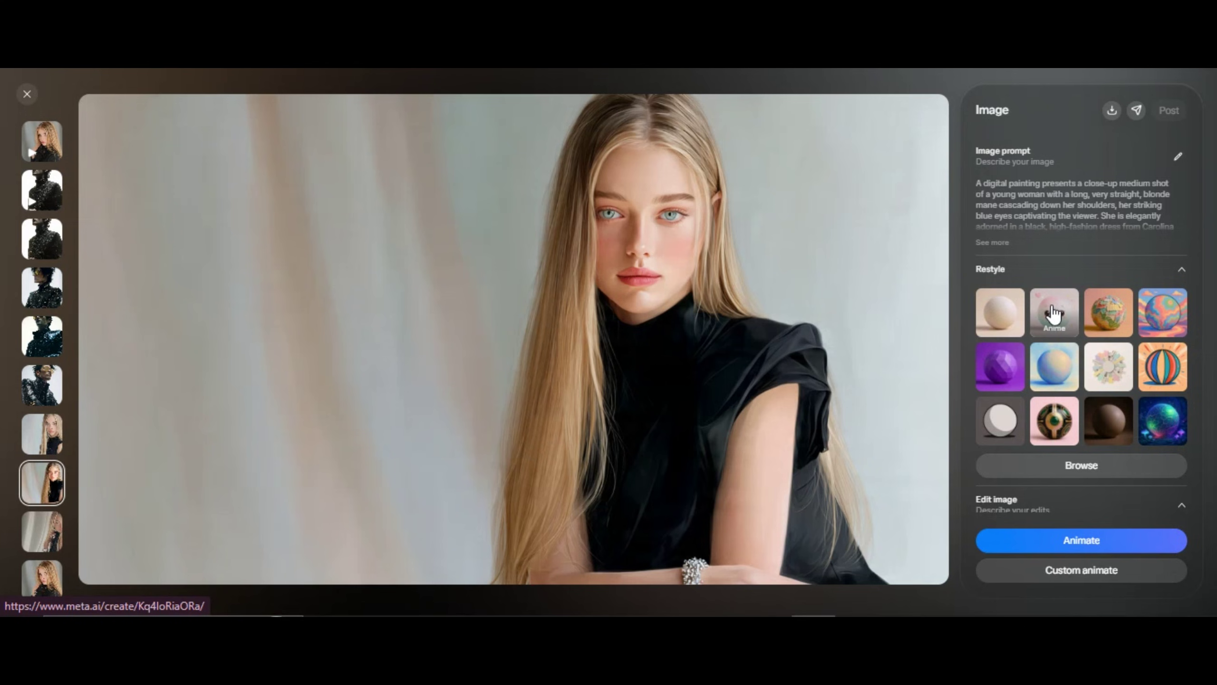
Step: Restyle the image of the blonde woman in the short-sleeved black top as Anime, and view the generated variants
scroll(1055, 312, down, 1)
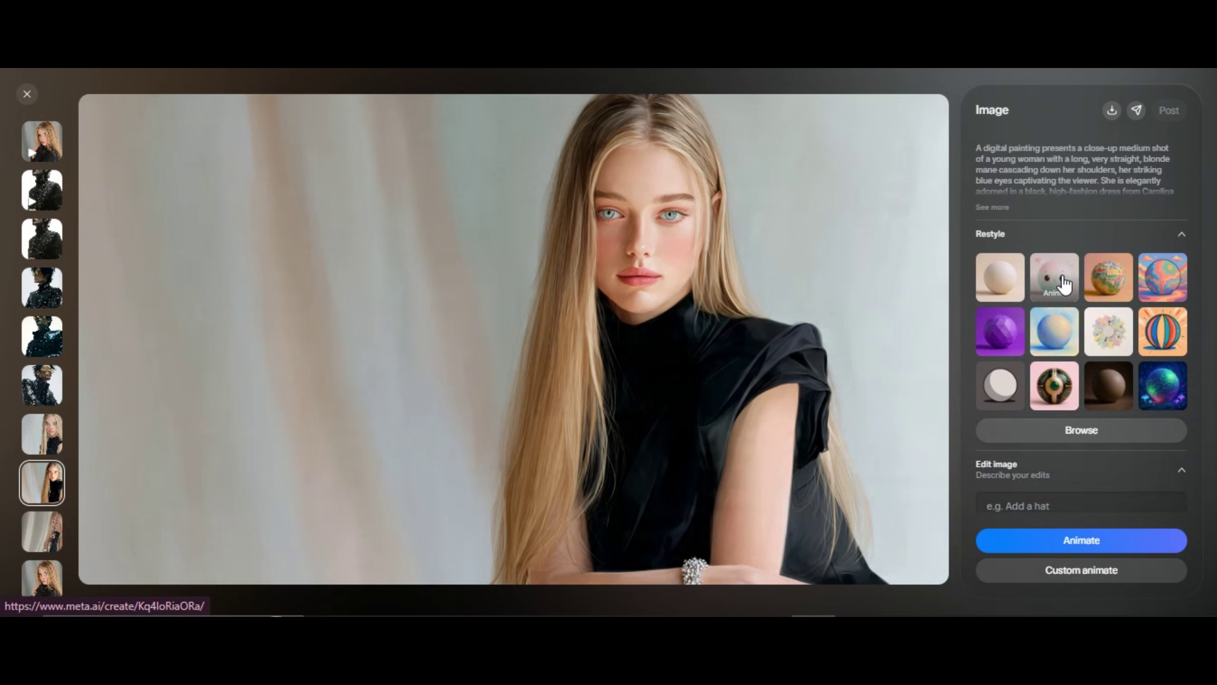
click(1047, 276)
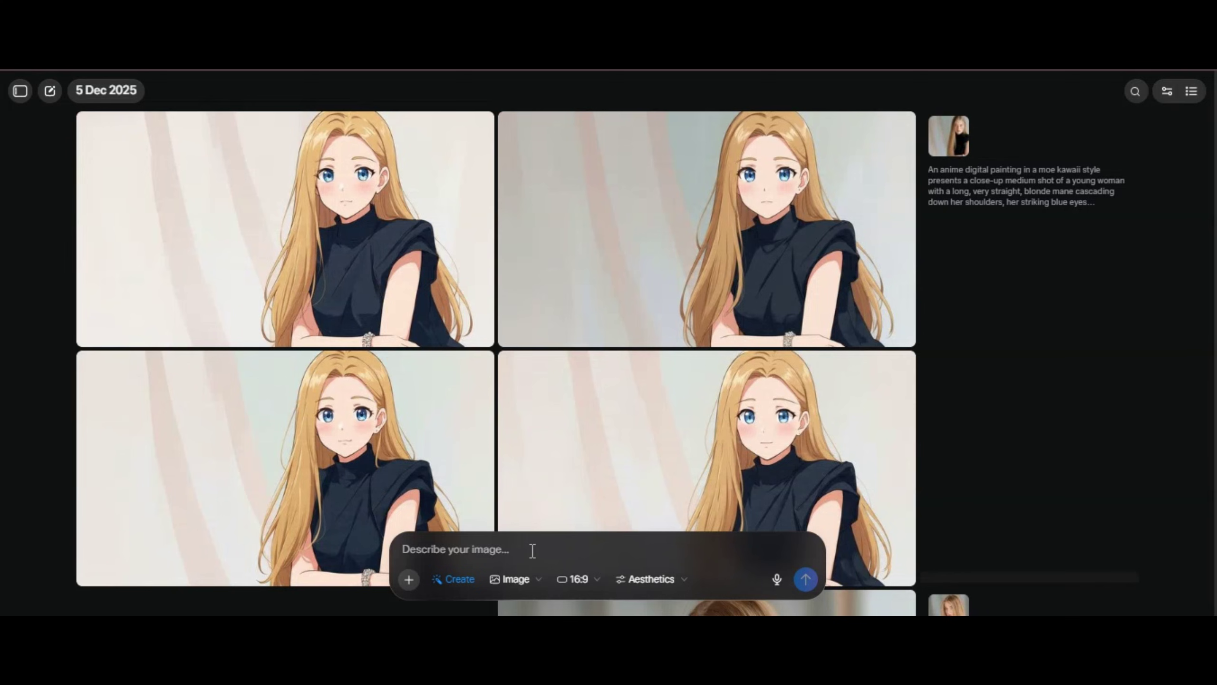
click(616, 338)
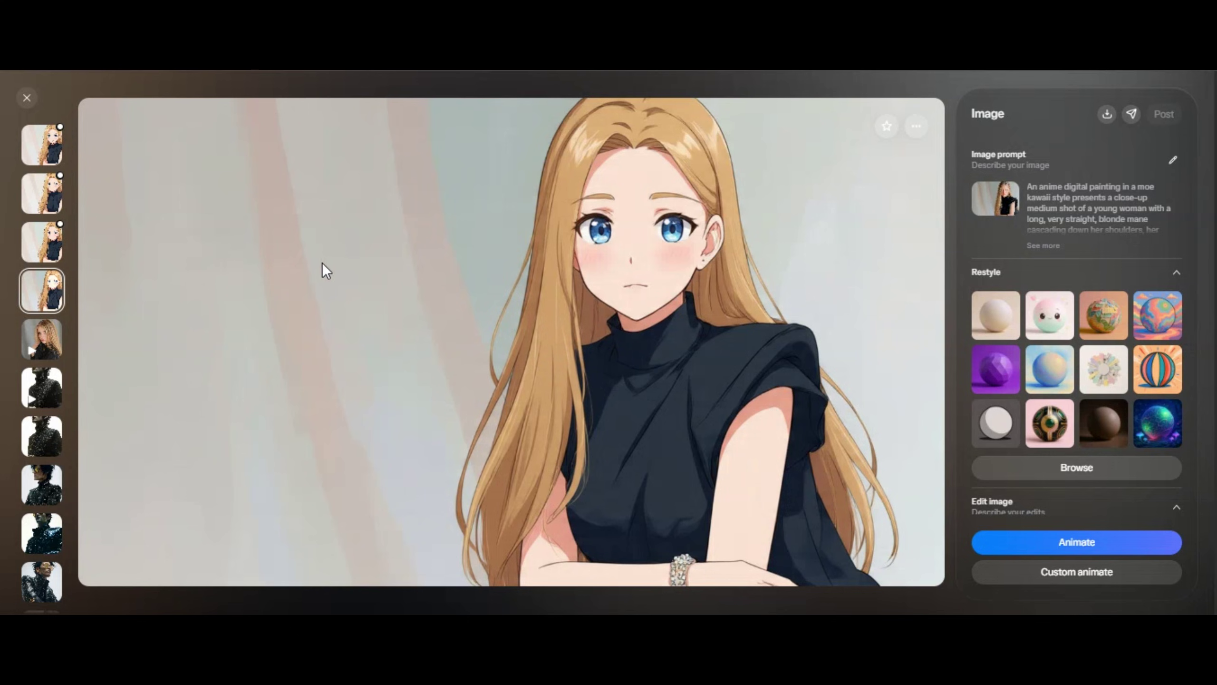
click(41, 248)
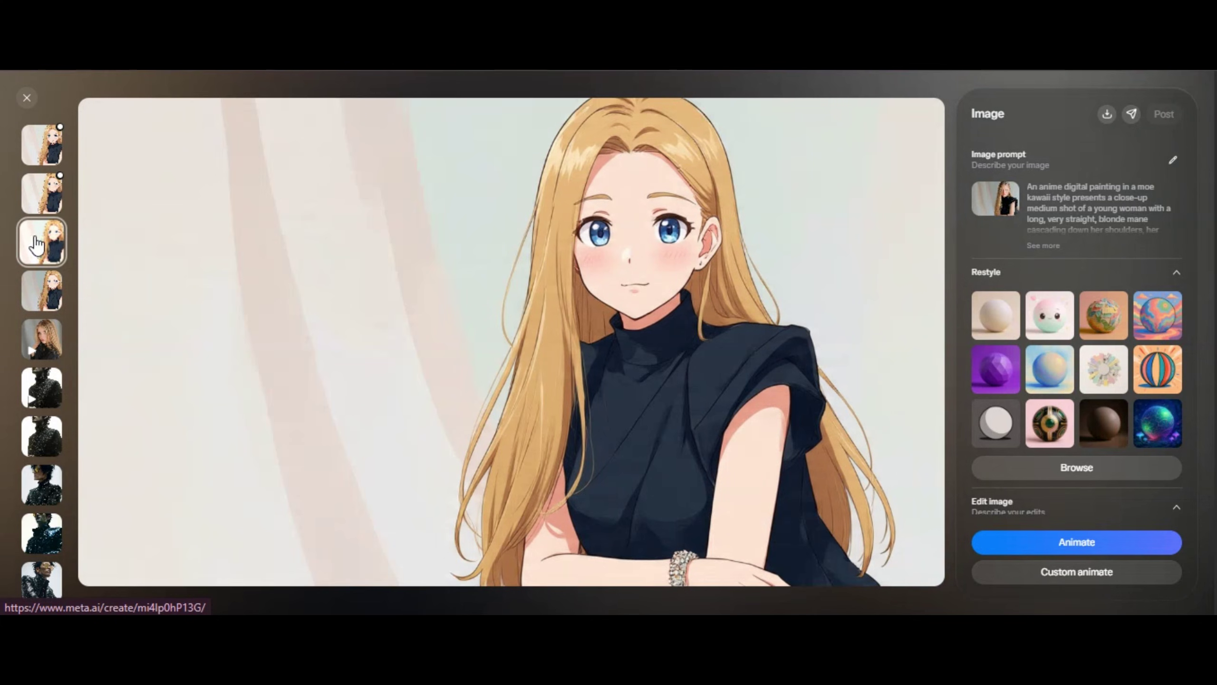
click(35, 202)
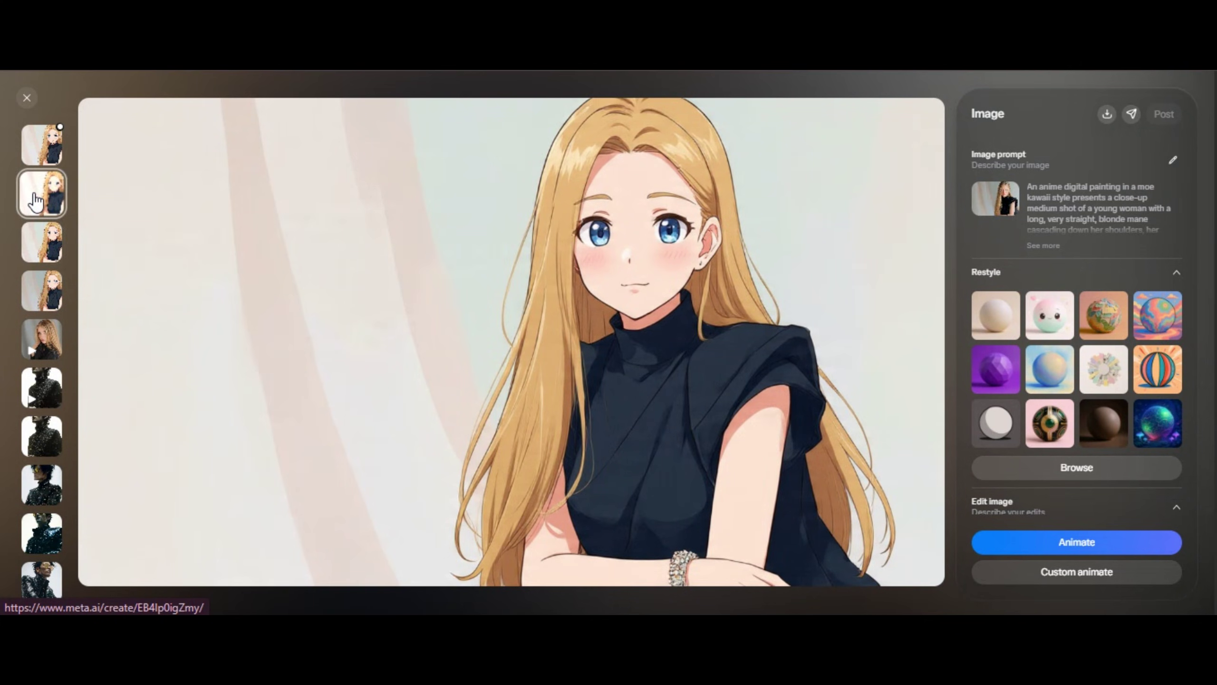
key(Escape)
Step: Look through the earlier creations and open the video of the black-haired woman in the off-shoulder grey dress
scroll(508, 332, down, 15)
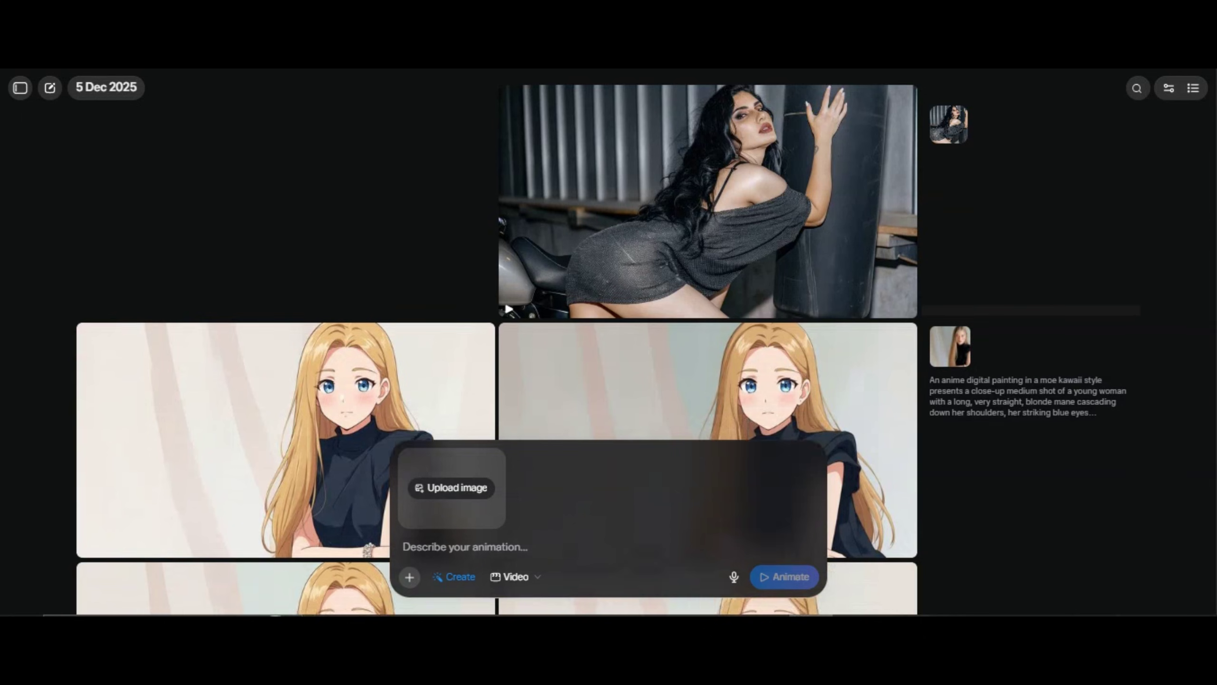
scroll(497, 342, down, 12)
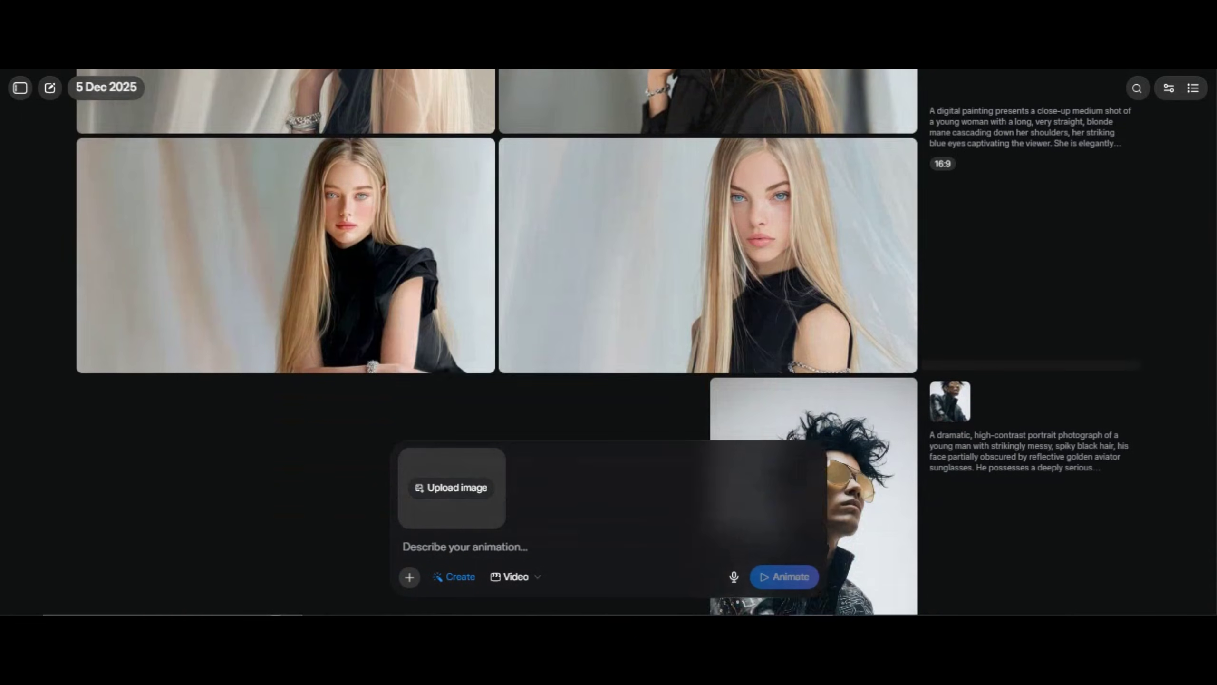
scroll(496, 343, down, 10)
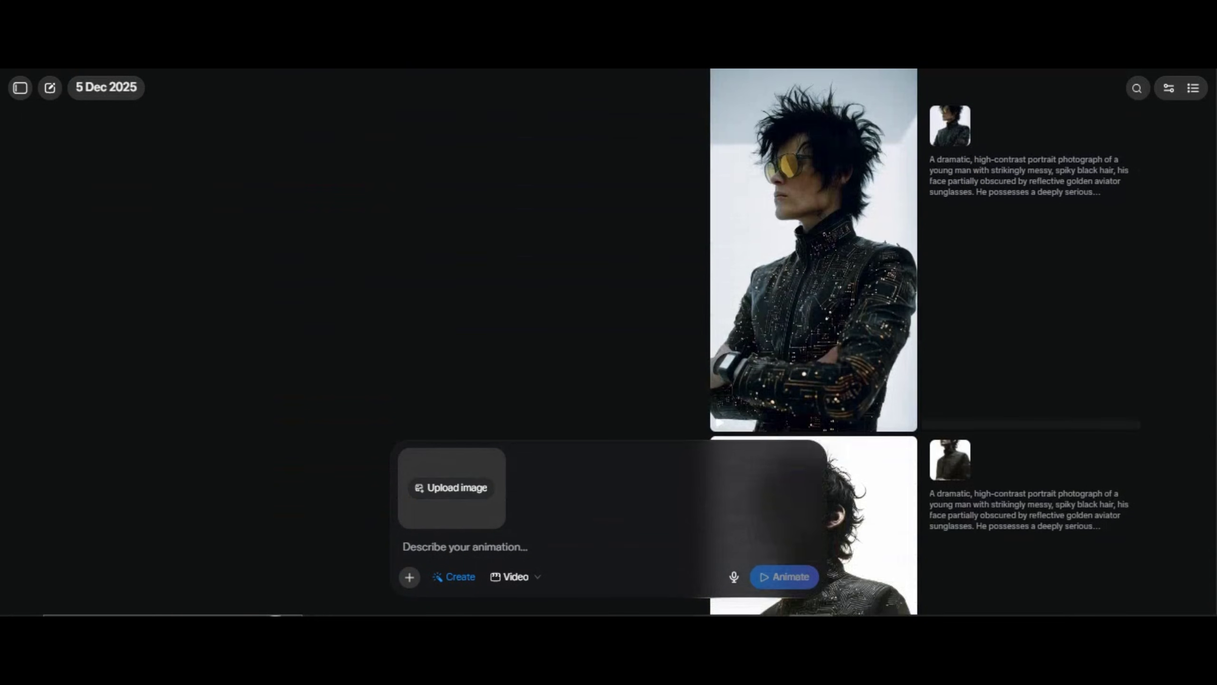
click(508, 342)
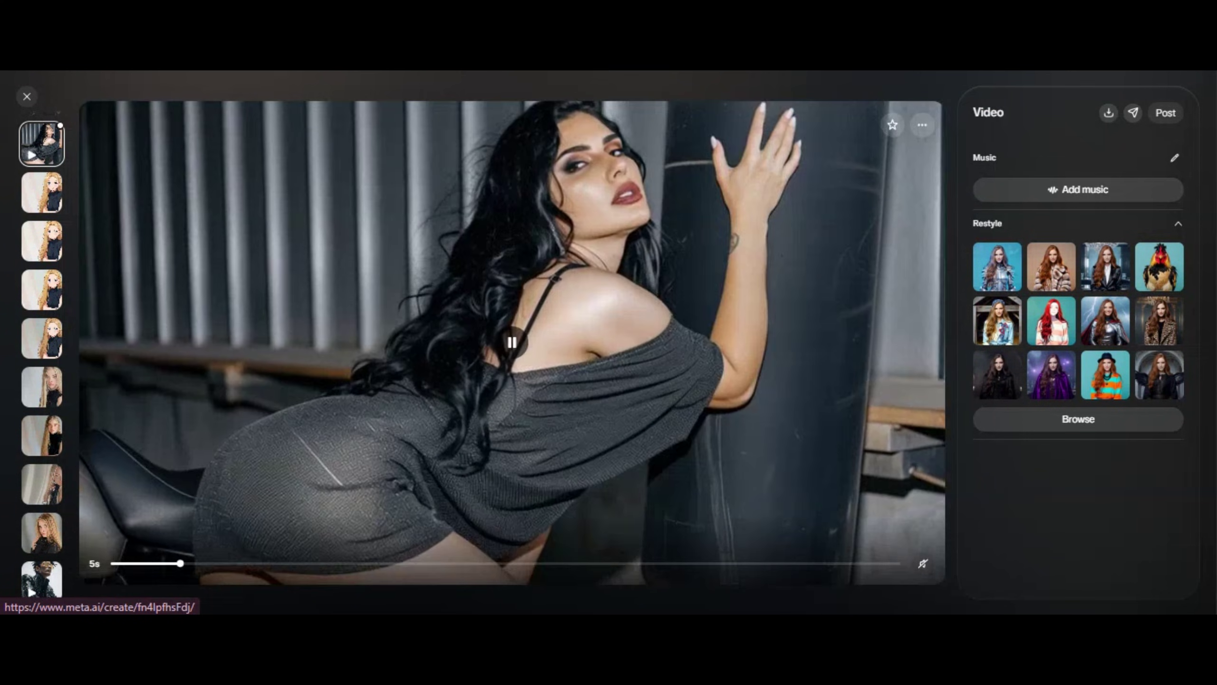